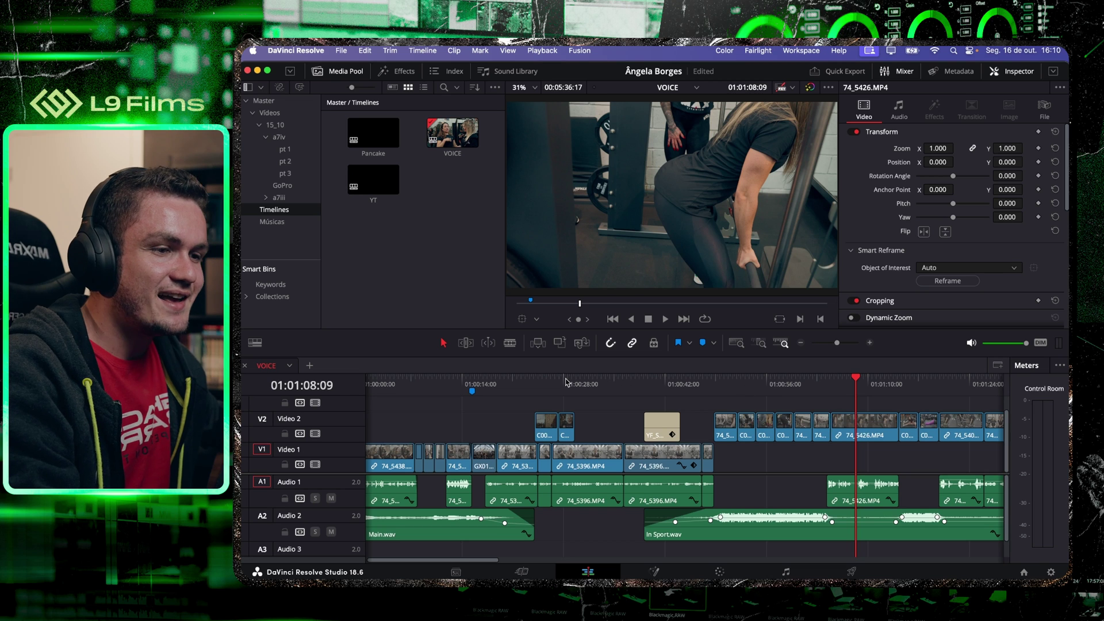
Review the interview clips near the start of the VOICE timeline and the speaker clip around 01:02:04:13.
left_click(591, 381)
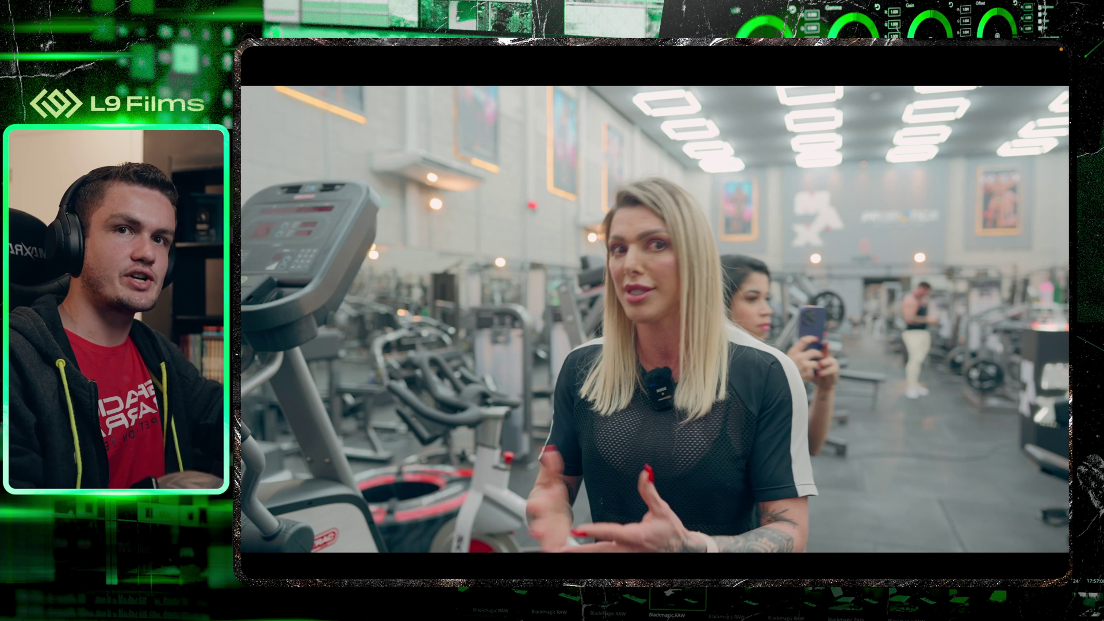
key("Escape")
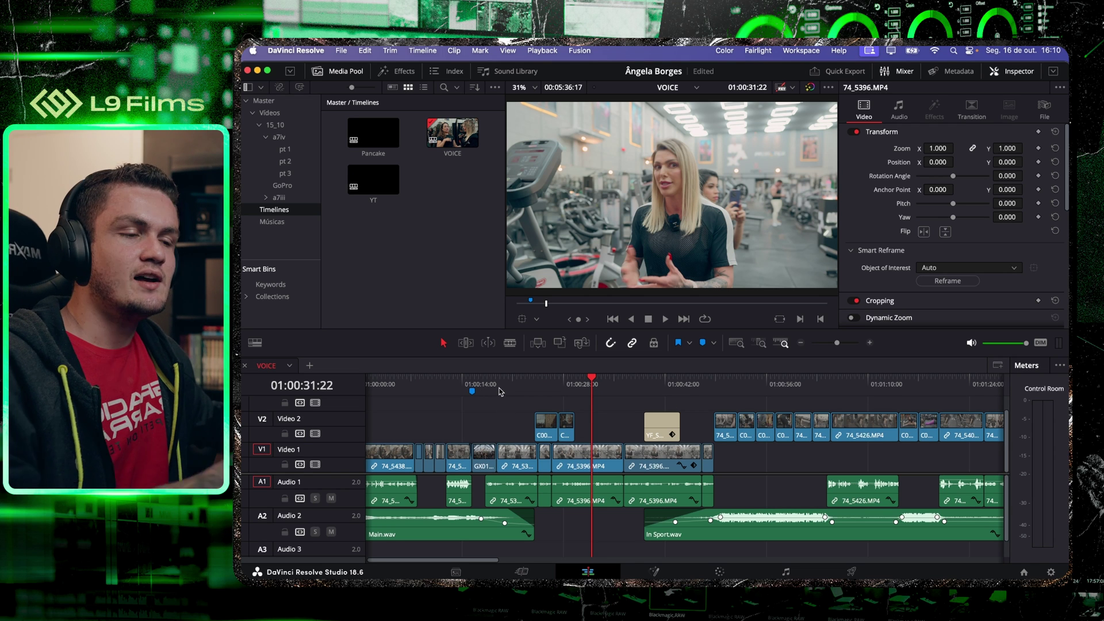
left_click(599, 380)
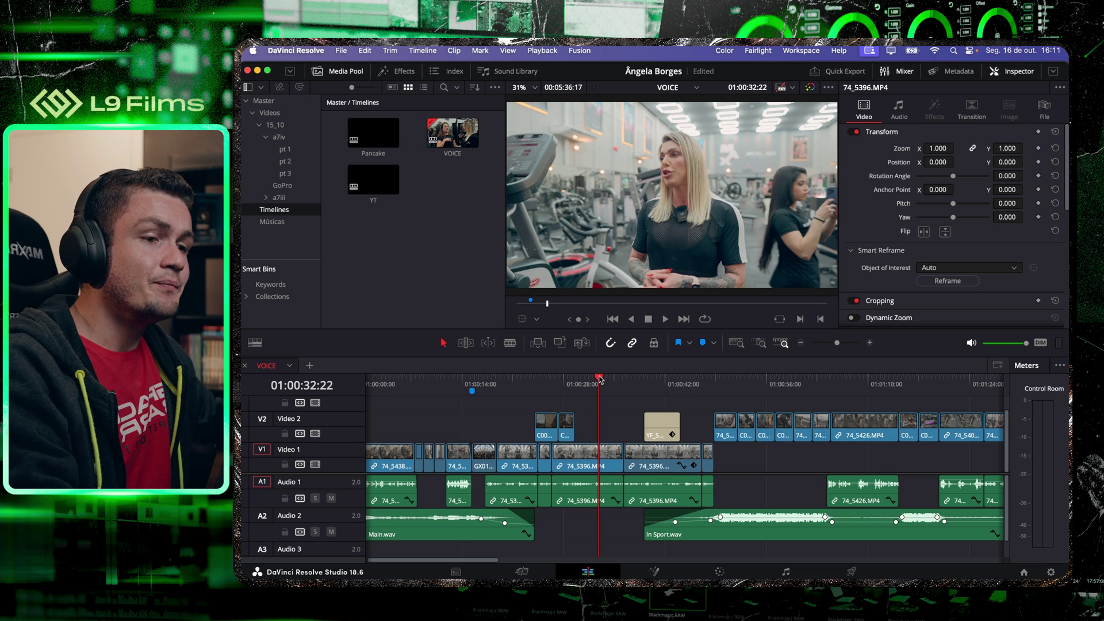
left_click_drag(599, 379, 791, 382)
key("super+minus")
key("super+minus")
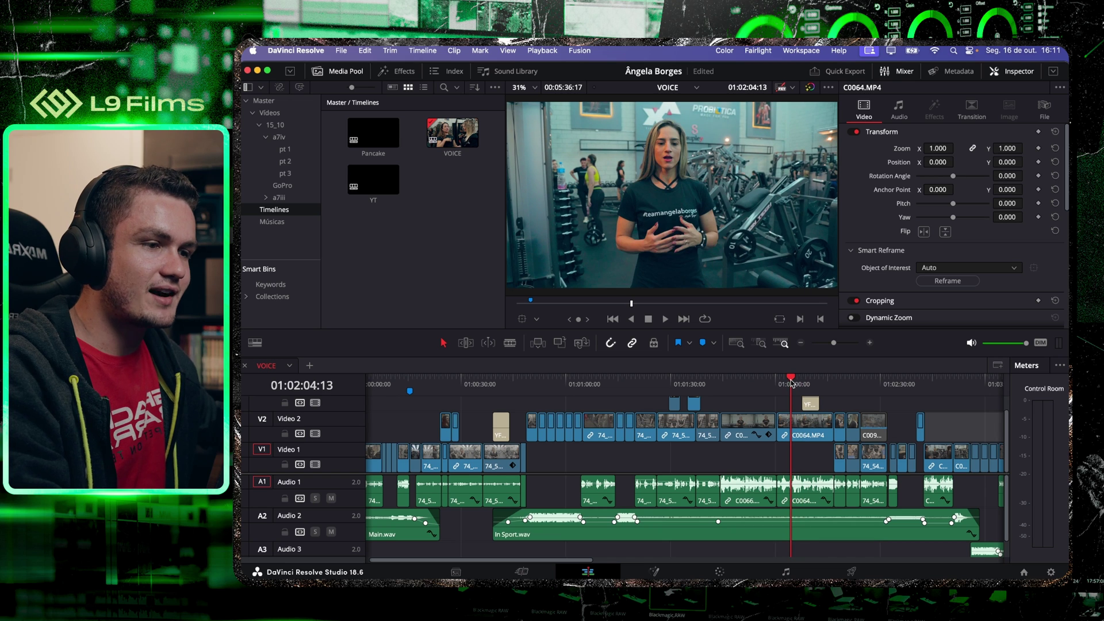
scroll(654, 401, "left", 1)
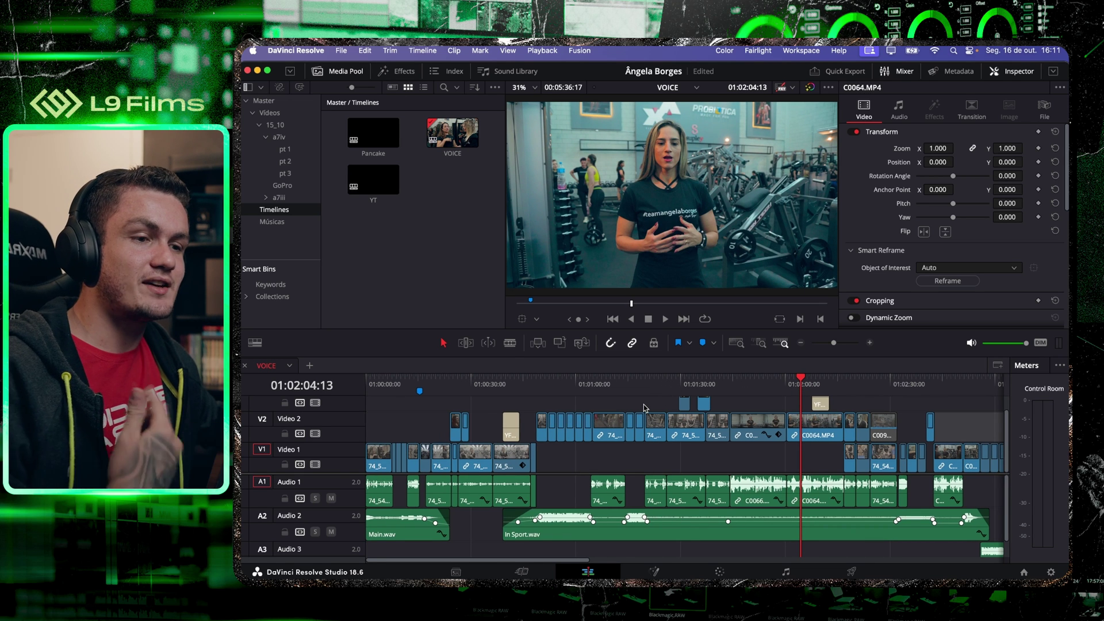
left_click(431, 389)
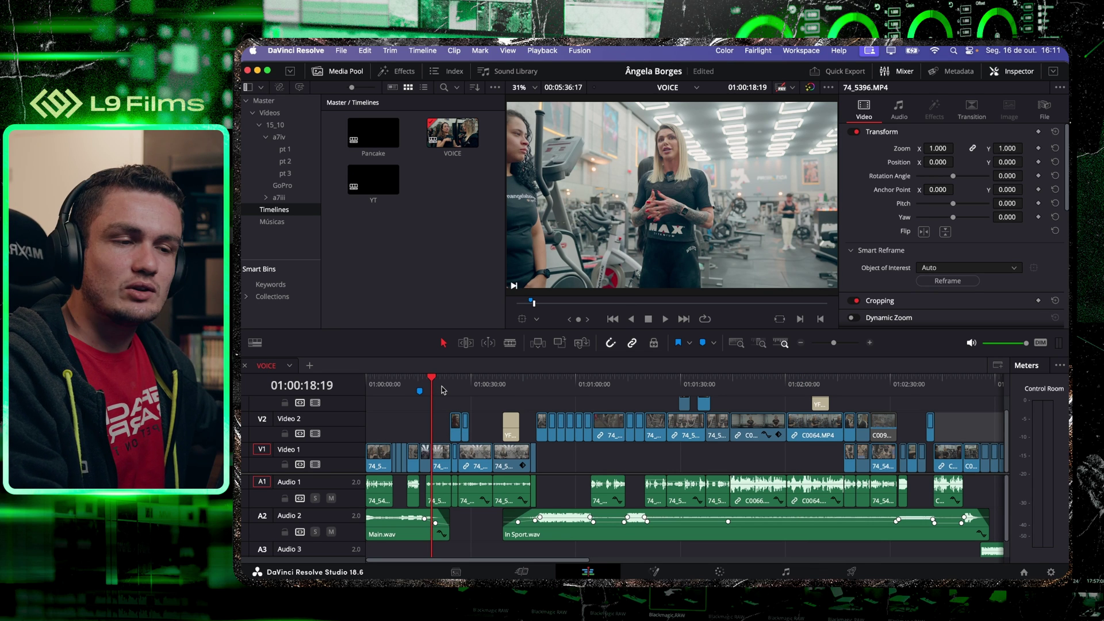
key("super+equal")
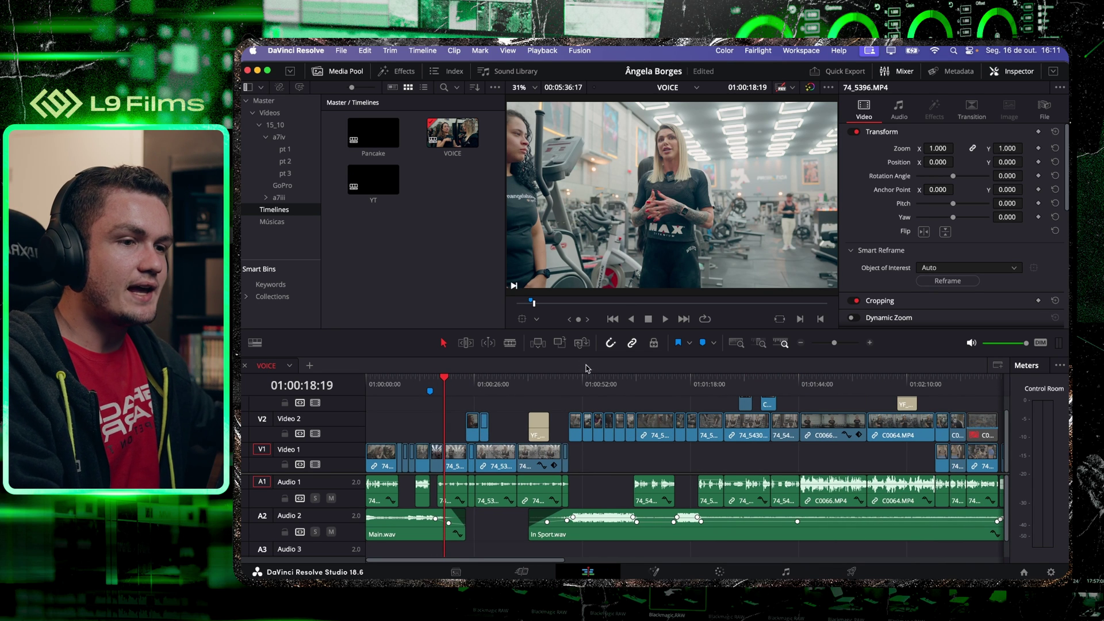
Skim the training and interview footage across the VOICE timeline, from the opening clips to about 01:03:59.
left_click(615, 380)
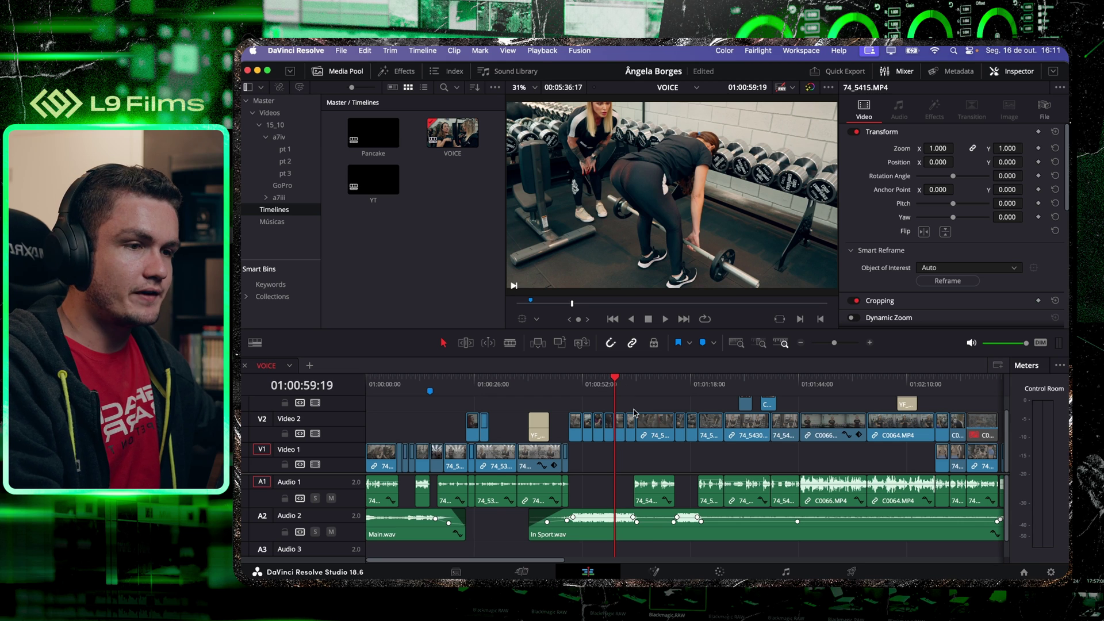
left_click(650, 382)
key("super+minus")
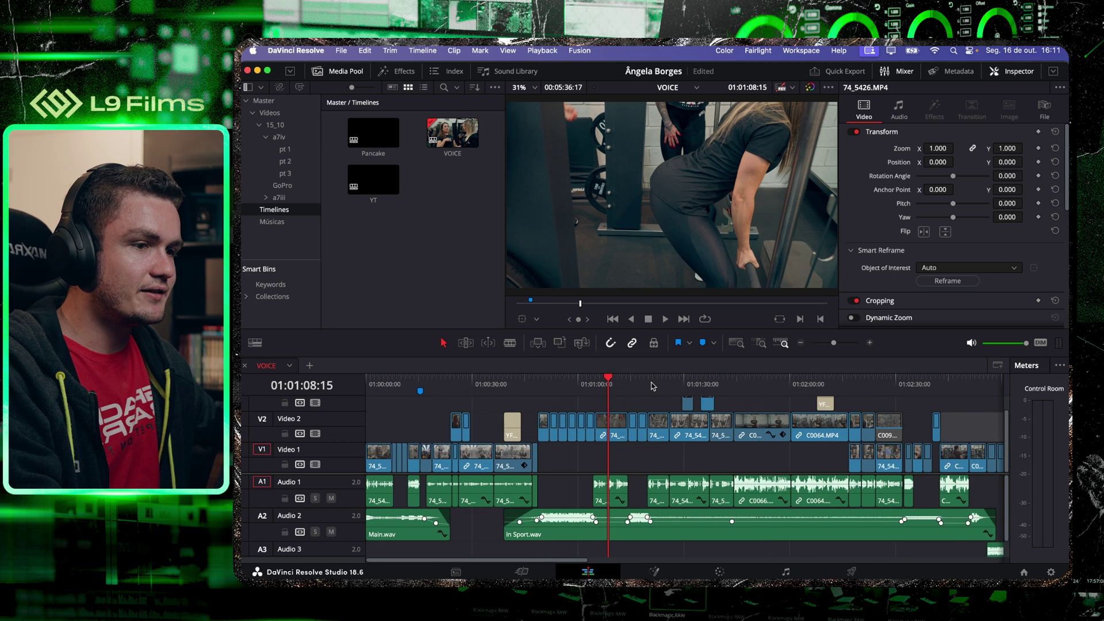
key("super+minus")
key("super+minus")
left_click(905, 384)
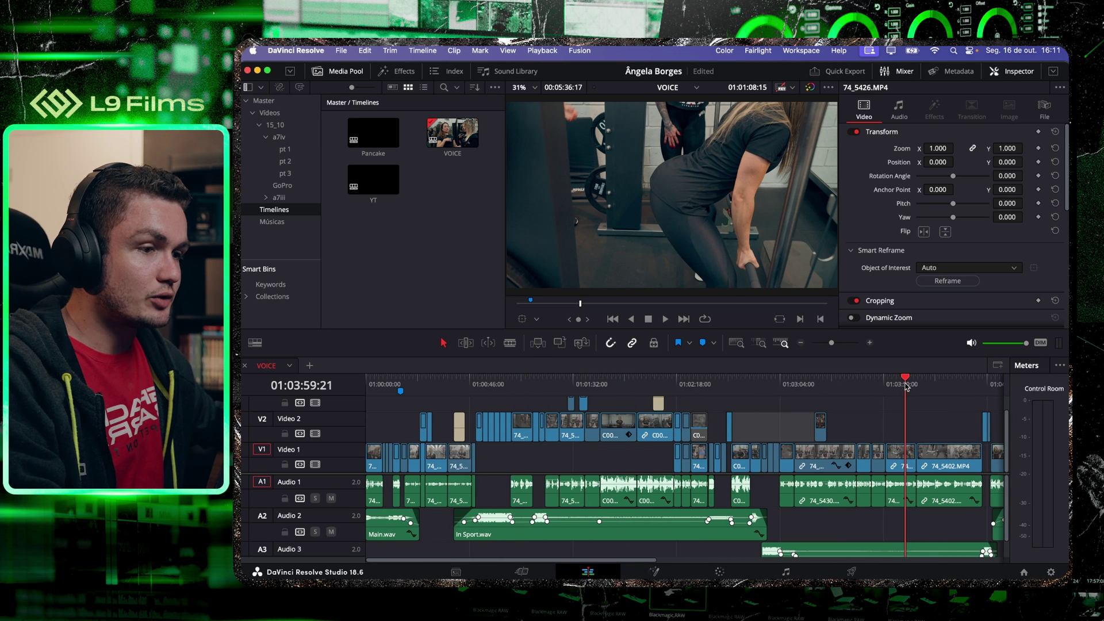
left_click_drag(906, 384, 903, 383)
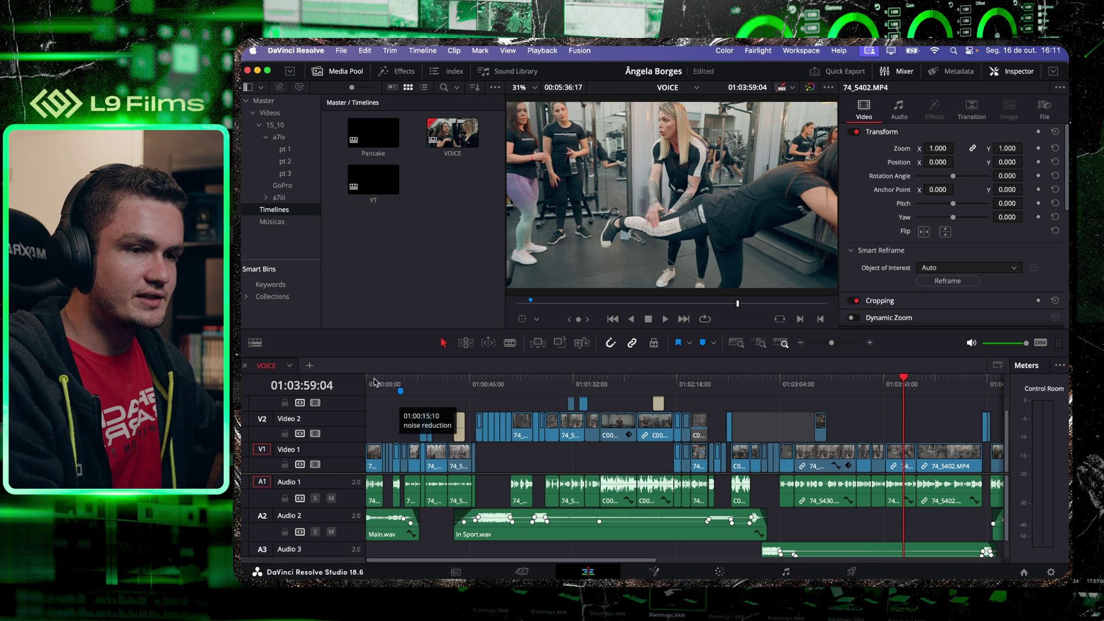
key("super+equal")
key("super+minus")
key("Home")
left_click(432, 382)
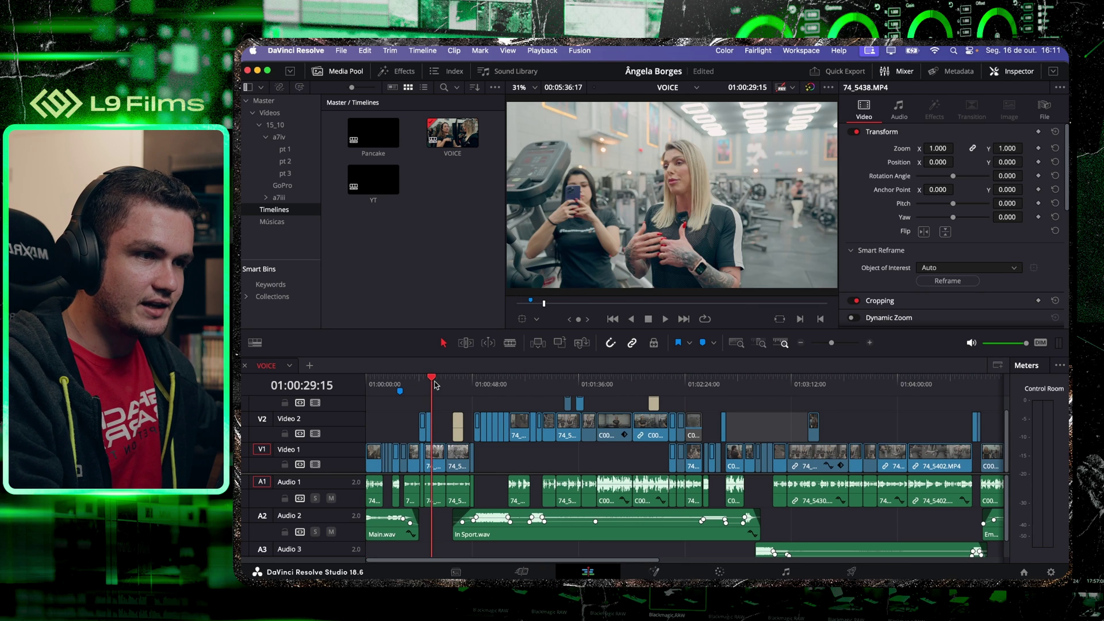
left_click_drag(544, 380, 556, 380)
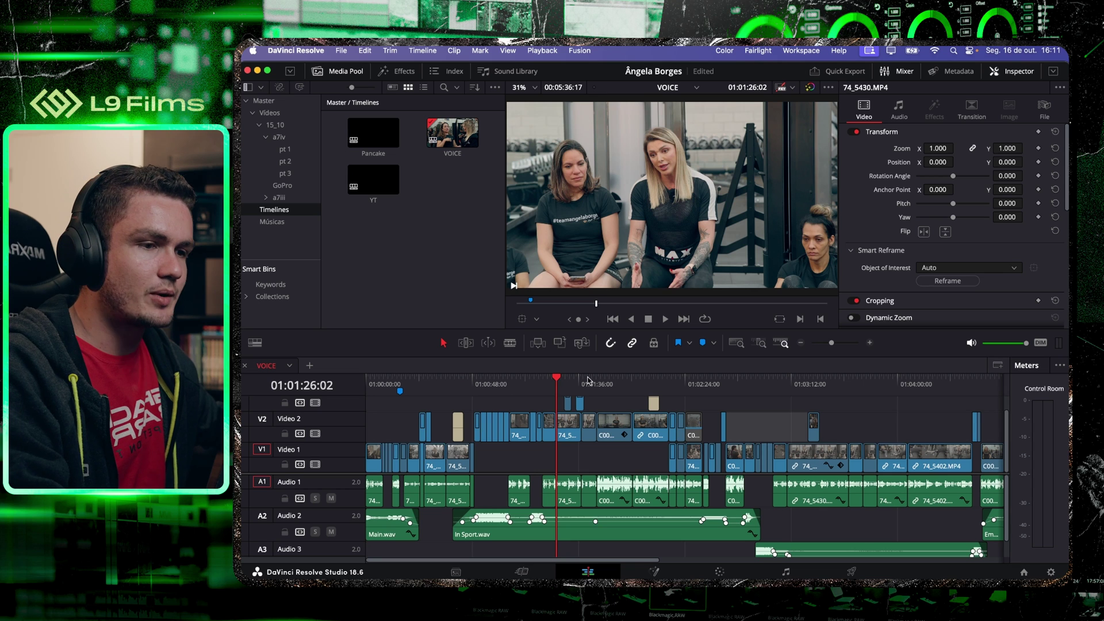
Place the playhead on the cut between C0066.MP4 and C0064.MP4, at 01:02:00:11.
left_click(611, 382)
left_click_drag(631, 382, 634, 382)
key("super+equal")
key("super+equal")
key("super+equal")
key("super+equal")
key("super+equal")
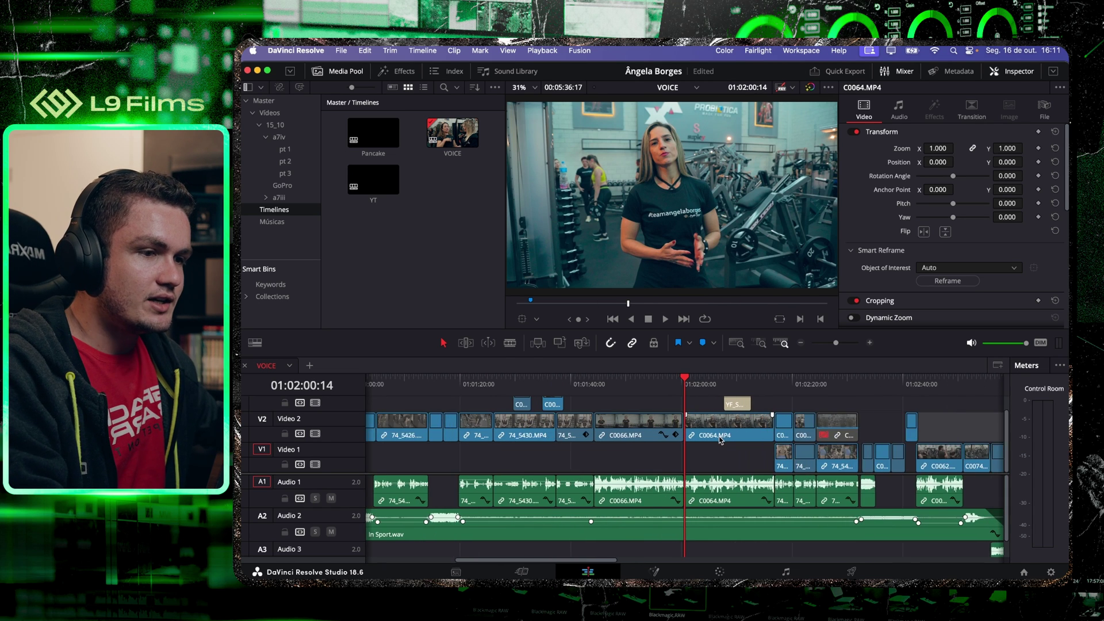
key("super+equal")
key("super+equal")
key("super+equal")
key("super+equal")
key("super+equal")
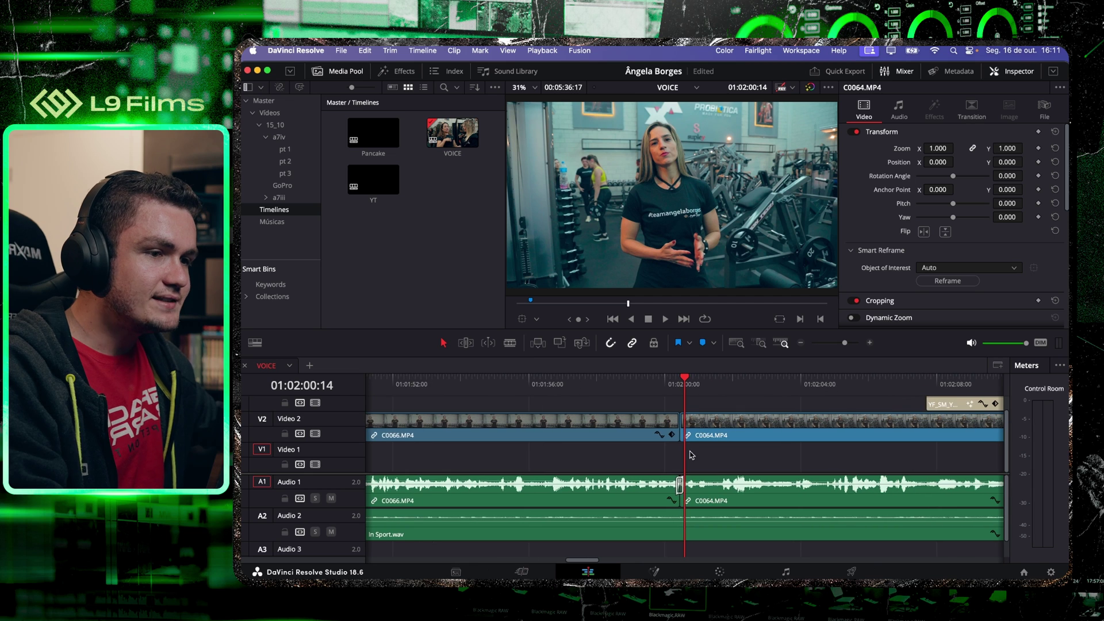
scroll(682, 441, "right", 2)
left_click(634, 379)
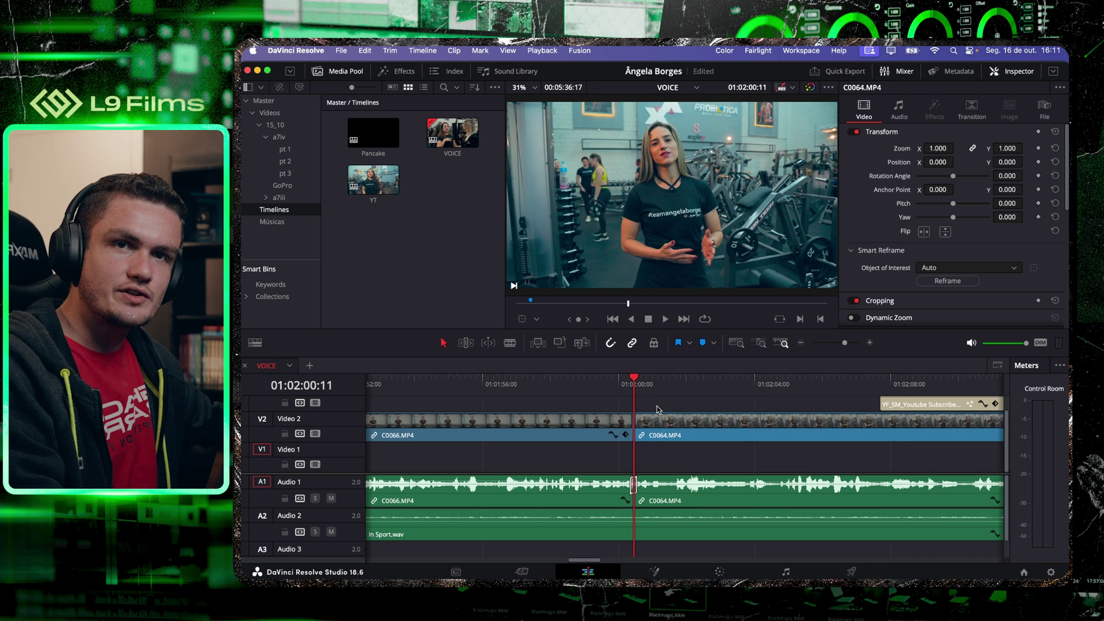
Mute Audio 2, solo Audio 1, and listen to the original voice at the start of C0064.MP4.
left_click(331, 532)
left_click(315, 497)
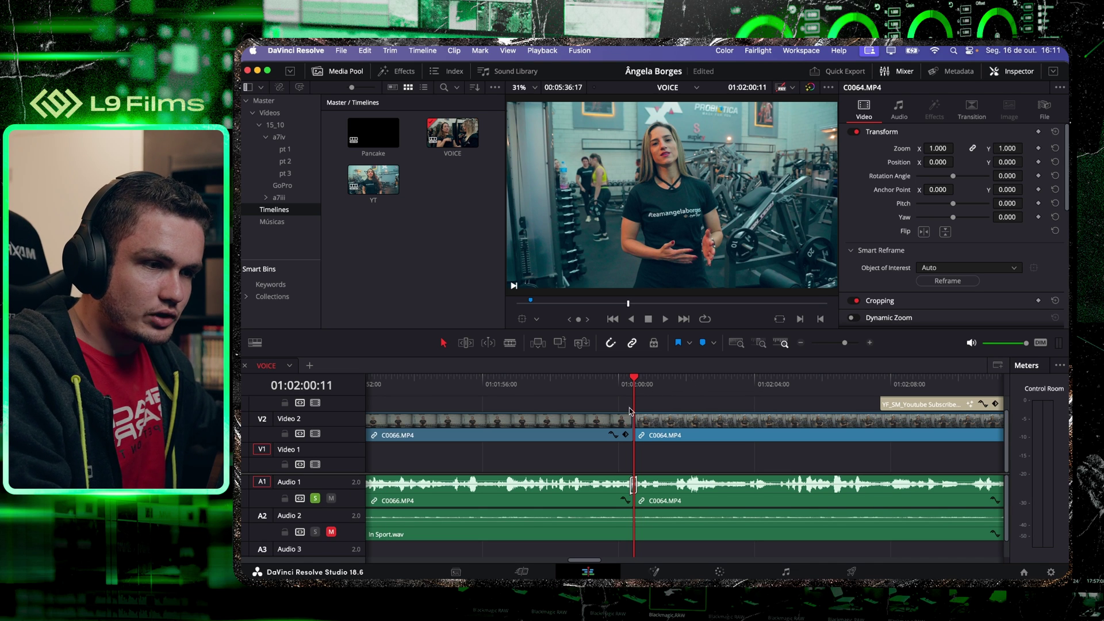
left_click_drag(640, 381, 644, 380)
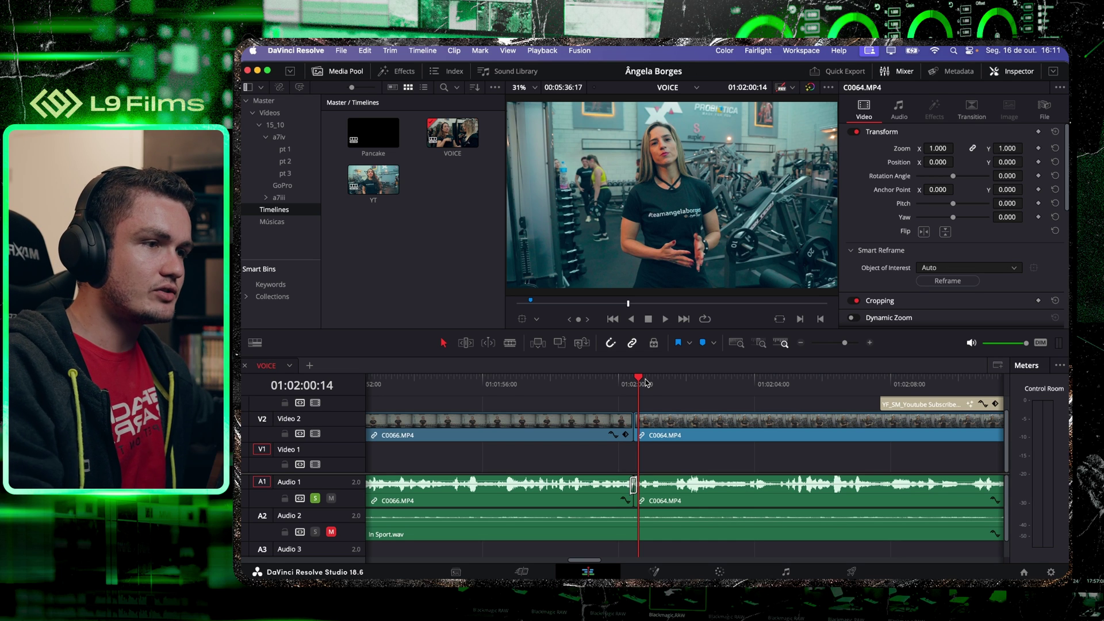
key("space")
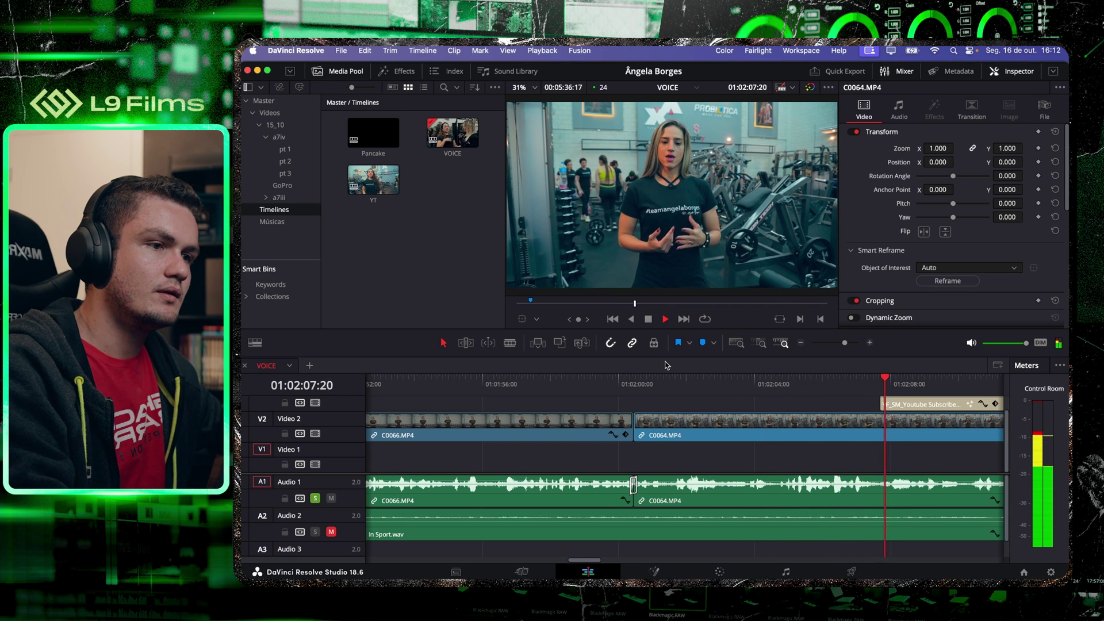
key("space")
left_click(639, 381)
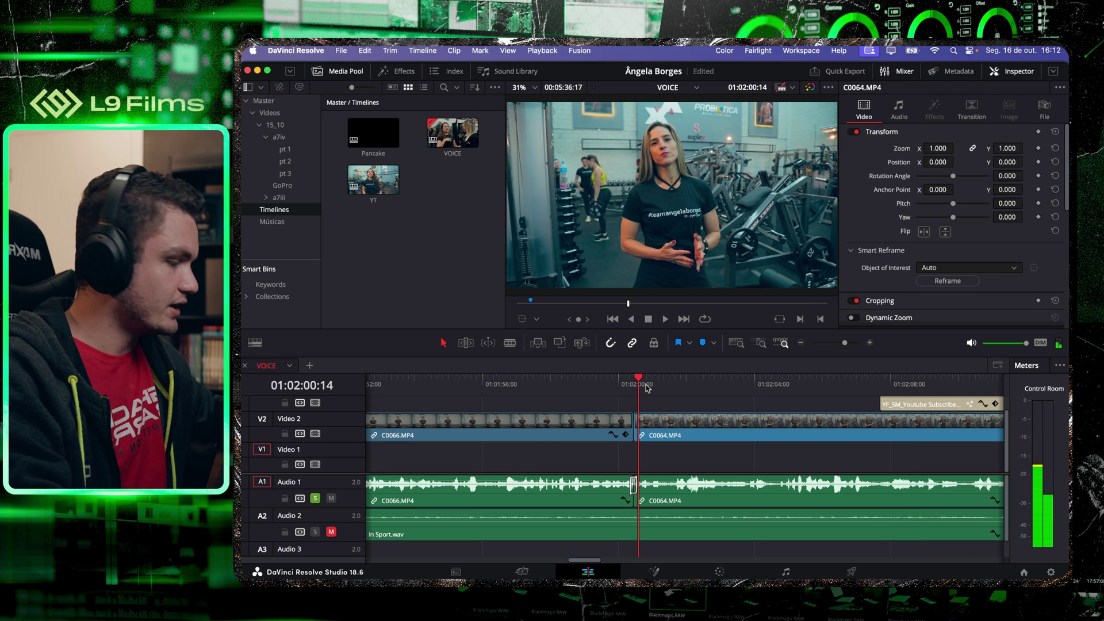
Raise the computer's sound volume and listen to the opening seconds of C0064.MP4 again.
key("XF86AudioRaiseVolume")
key("XF86AudioRaiseVolume")
key("XF86AudioRaiseVolume")
key("XF86AudioRaiseVolume")
key("XF86AudioRaiseVolume")
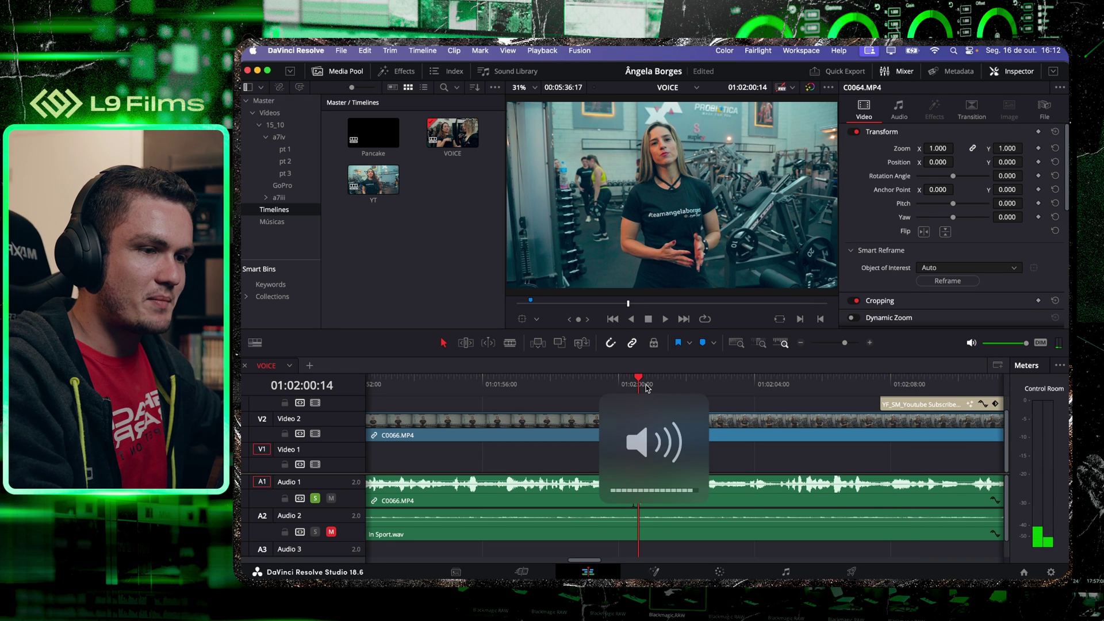
key("space")
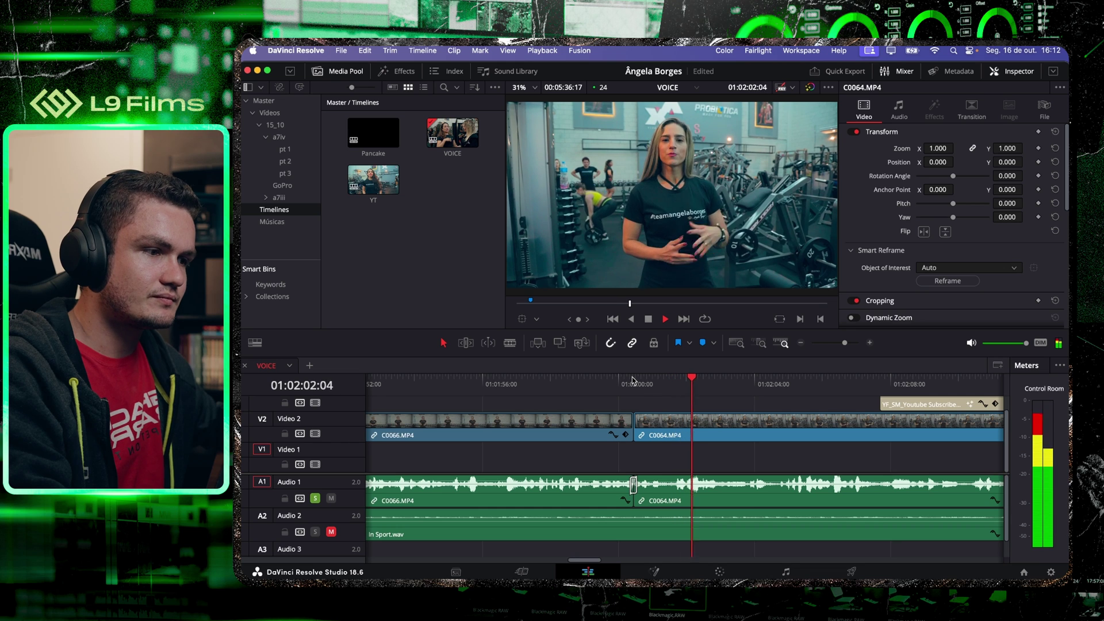
key("space")
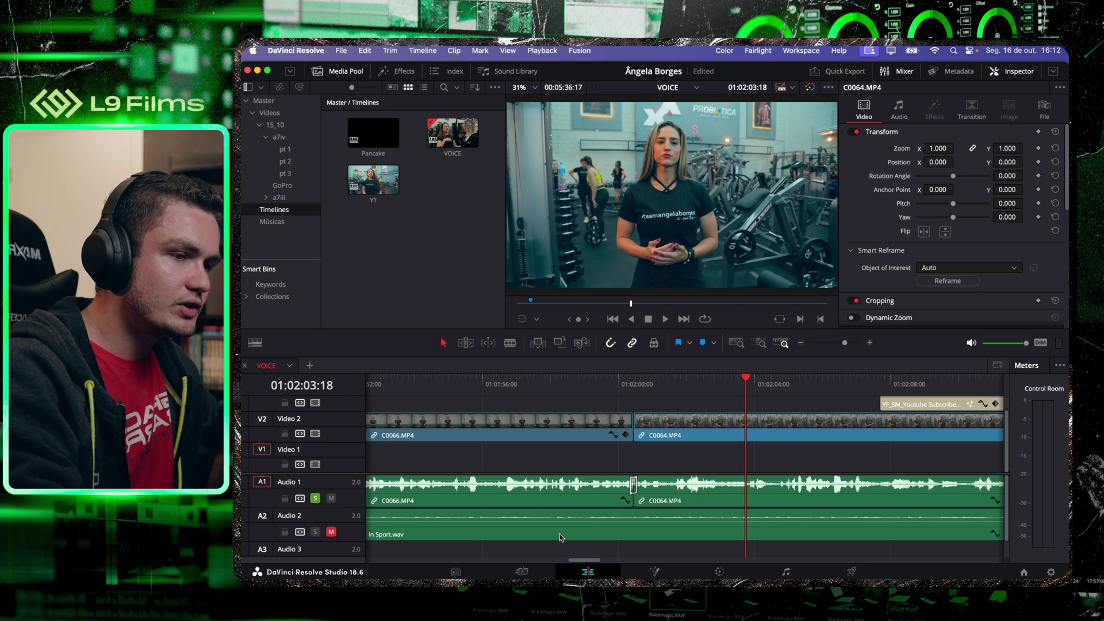
Replay the opening seconds of C0064.MP4 to check its voice and background noise against the level meters.
left_click(665, 379)
left_click_drag(665, 378, 661, 380)
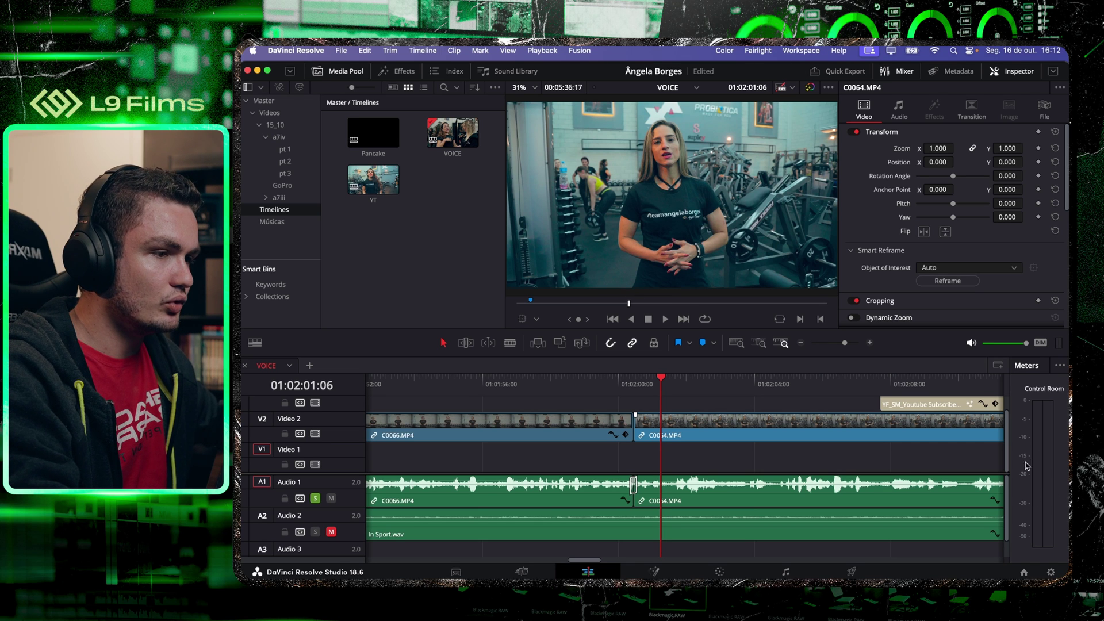
key("space")
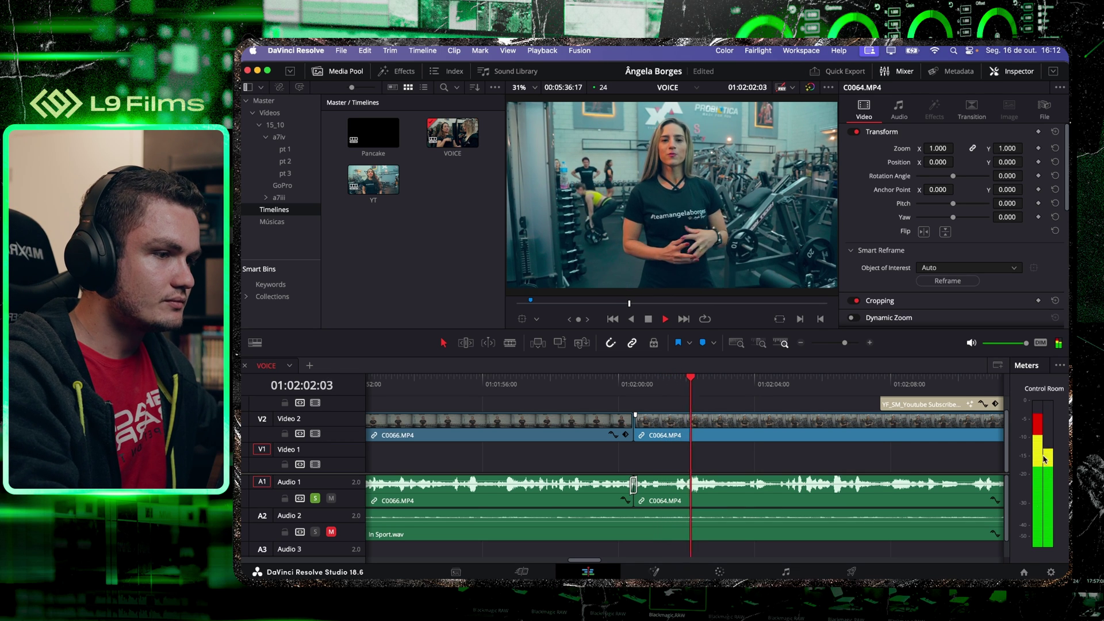
key("space")
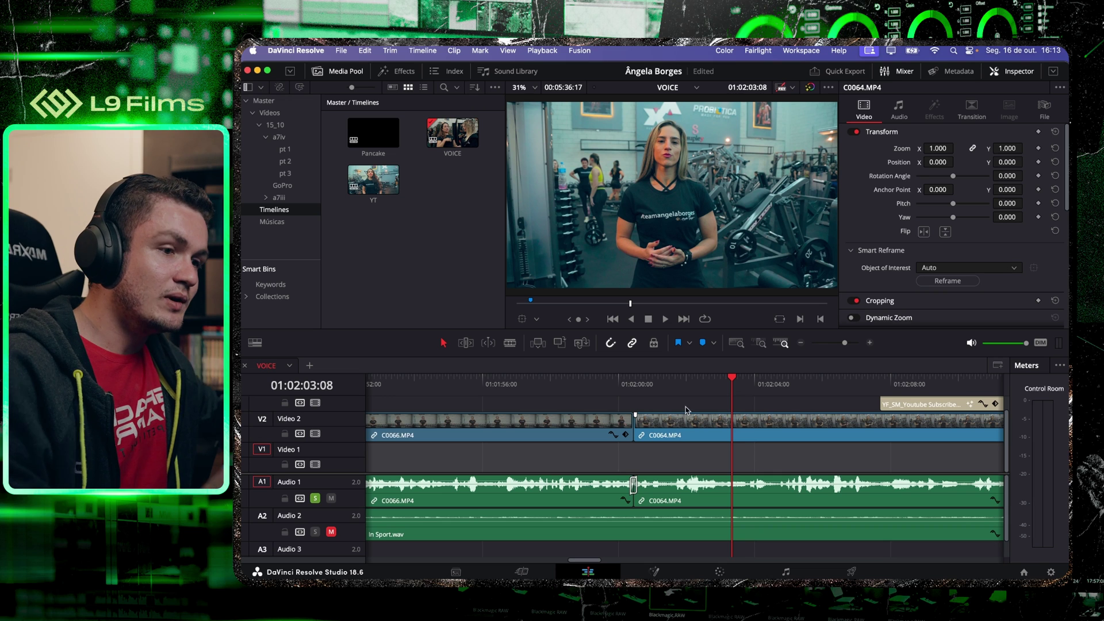
left_click(634, 384)
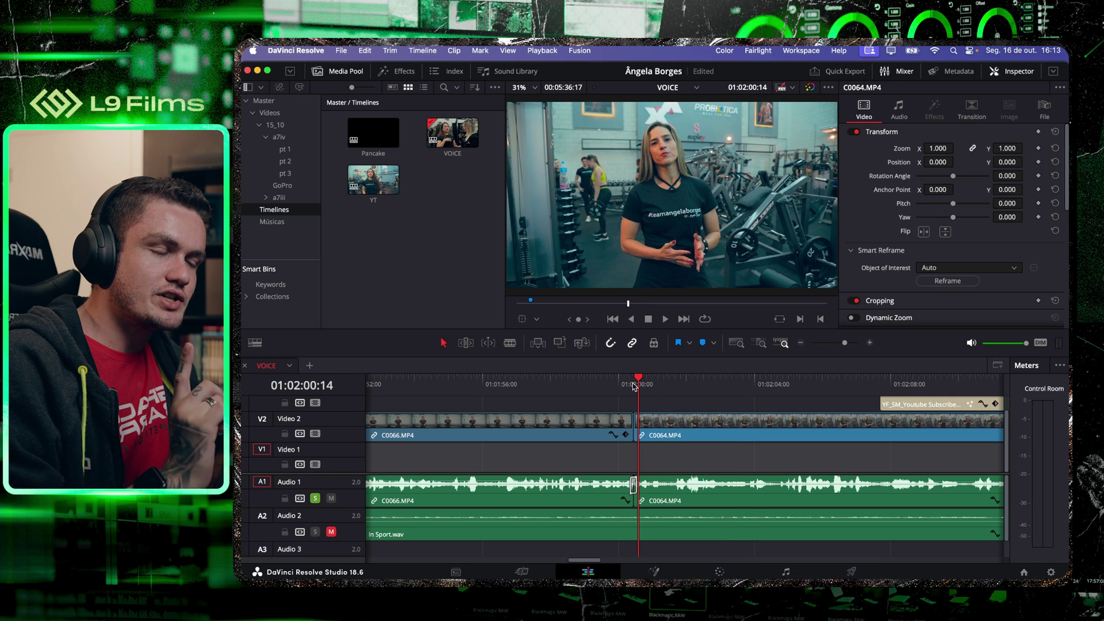
key("space")
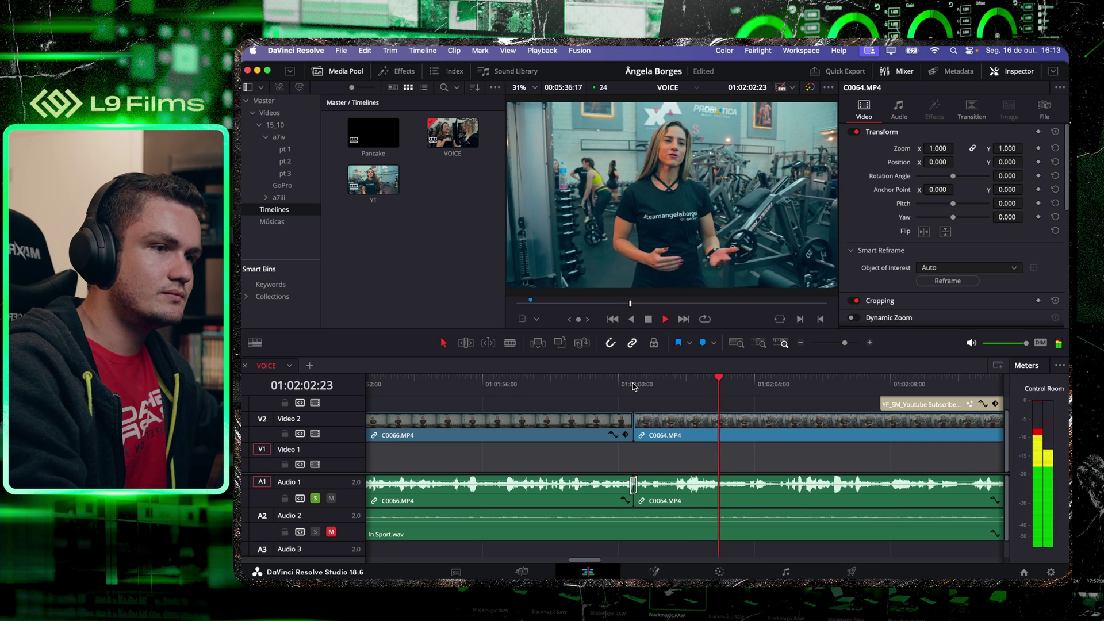
key("space")
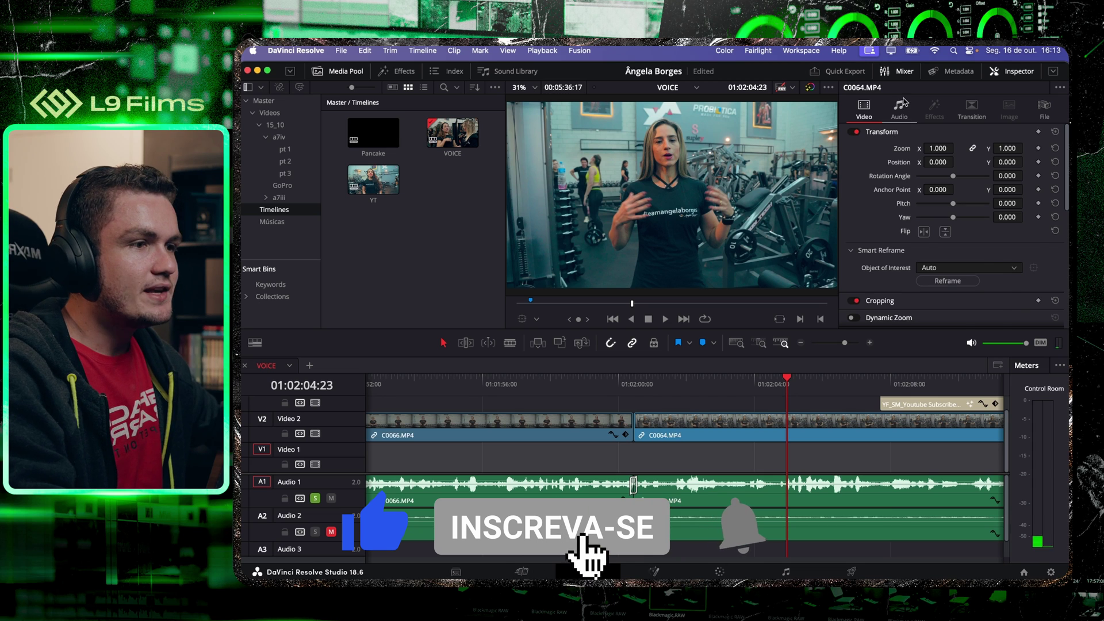
Enable Voice Isolation and Dialogue Leveler in the audio settings of C0064.MP4.
left_click(900, 115)
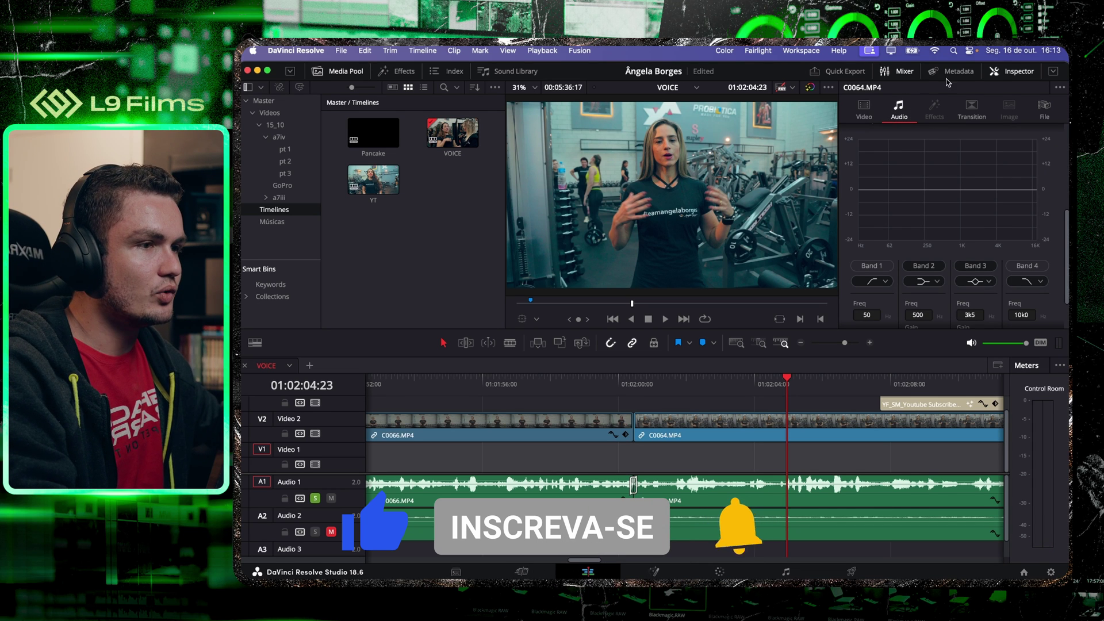
left_click(1009, 73)
left_click(1010, 73)
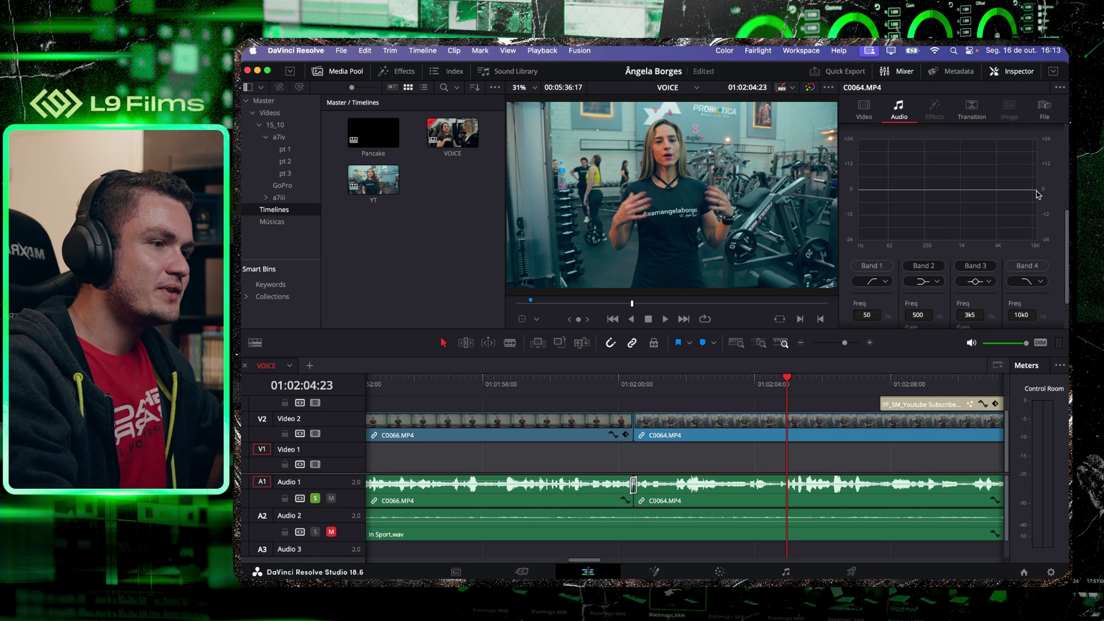
left_click_drag(1065, 239, 1066, 157)
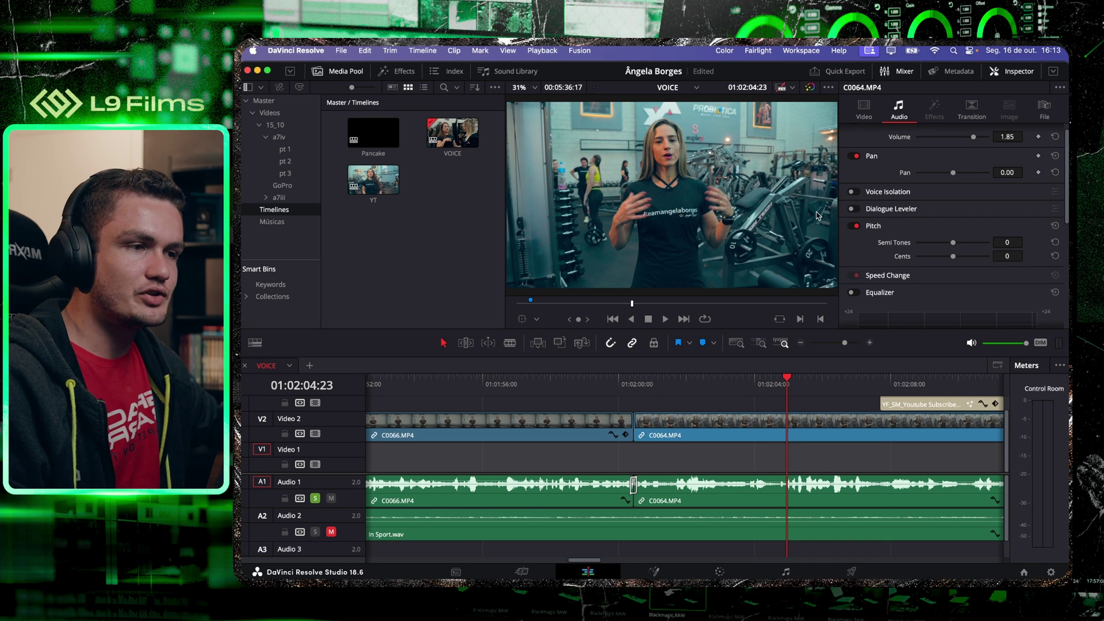
left_click(852, 192)
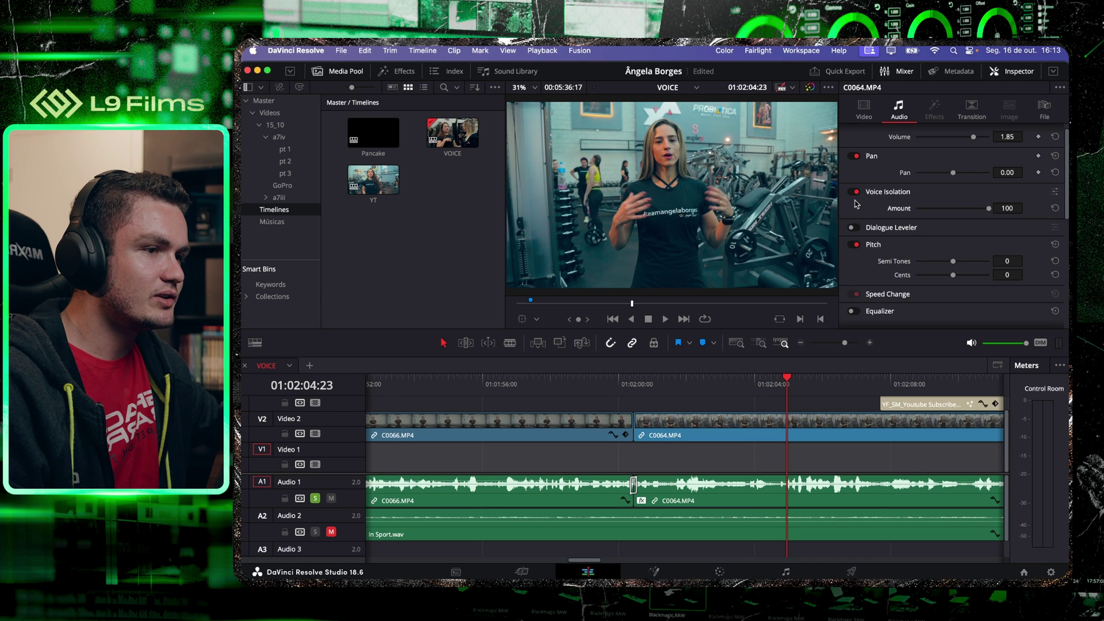
left_click(852, 227)
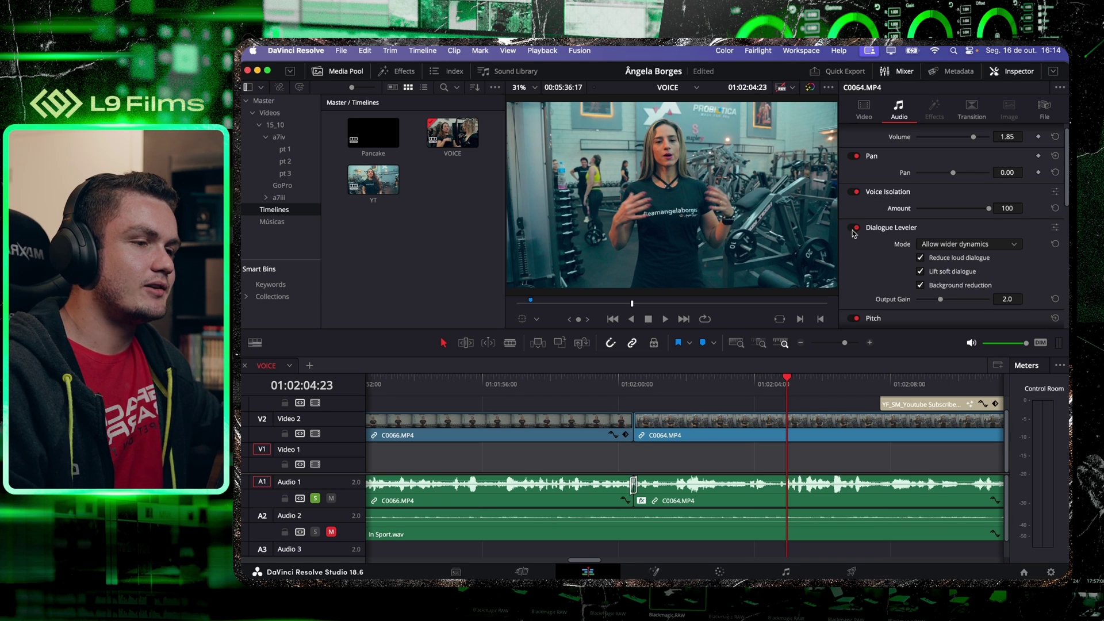
Listen to the opening seconds of C0064.MP4 with Voice Isolation and Dialogue Leveler applied.
left_click(636, 385)
scroll(643, 402, "up", 1)
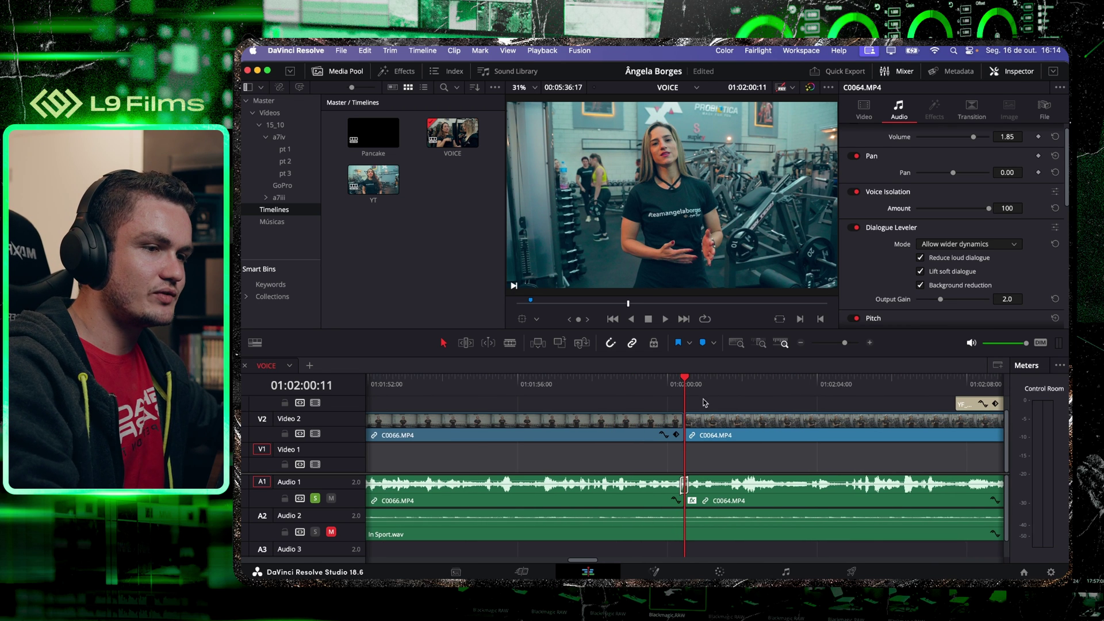
scroll(724, 394, "up", 1)
key("space")
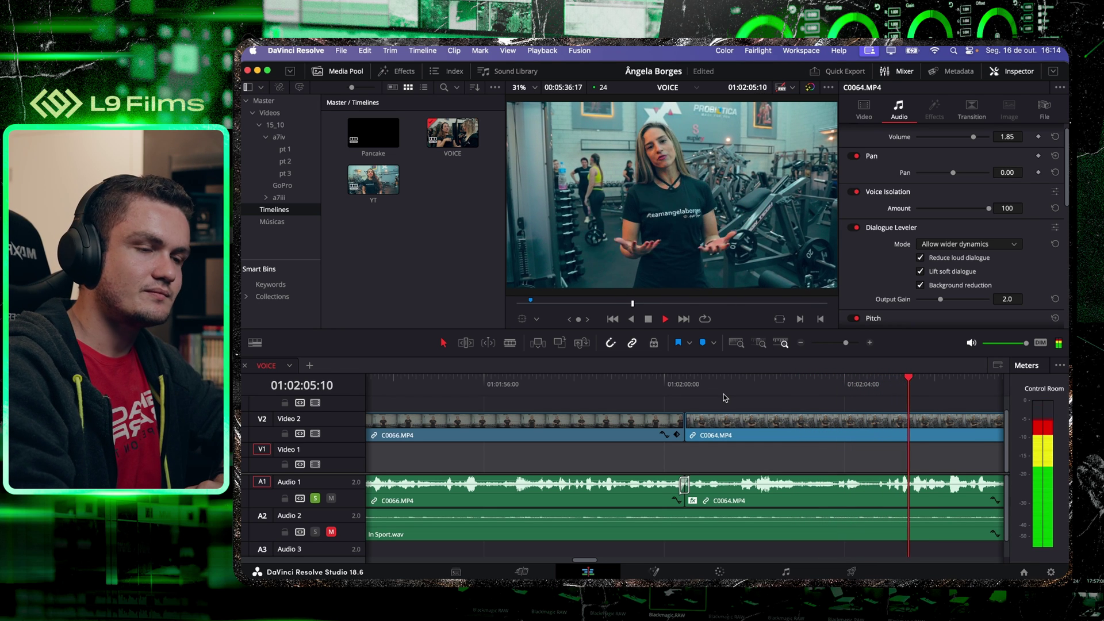
key("space")
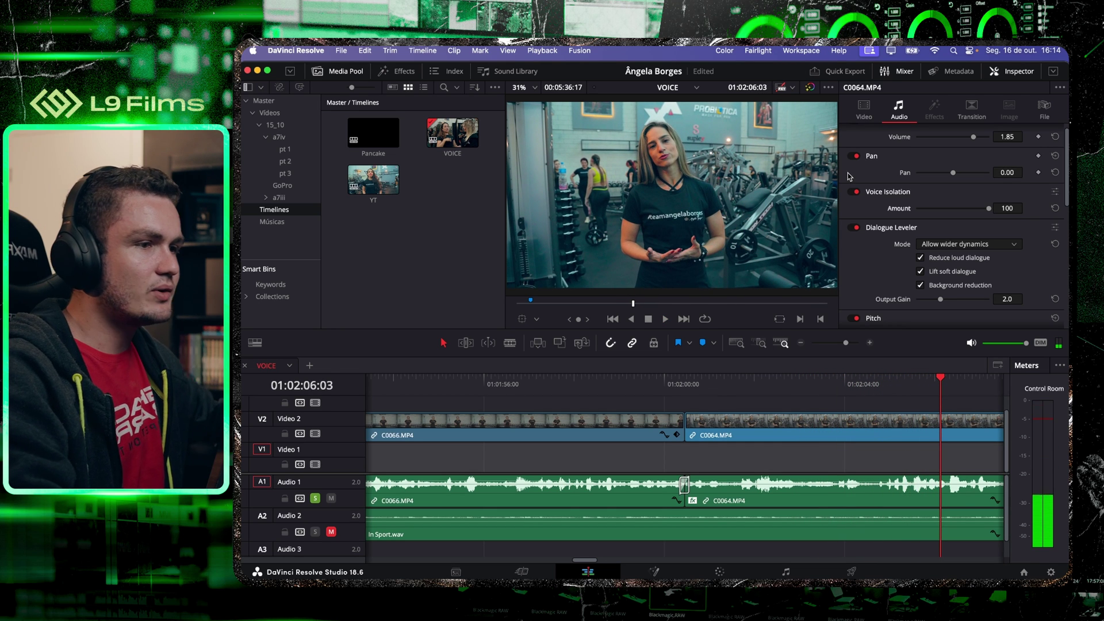
Set the Voice Isolation amount of C0064.MP4 to 80 and play its opening seconds again.
left_click_drag(986, 214, 979, 211)
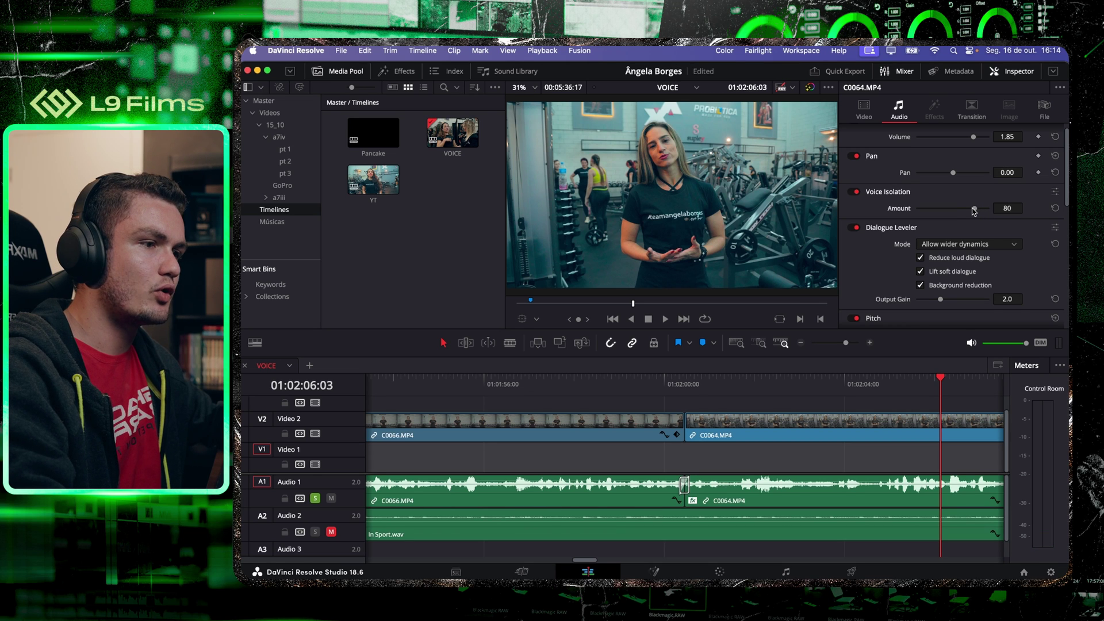
left_click(1006, 207)
type("80")
left_click(1005, 198)
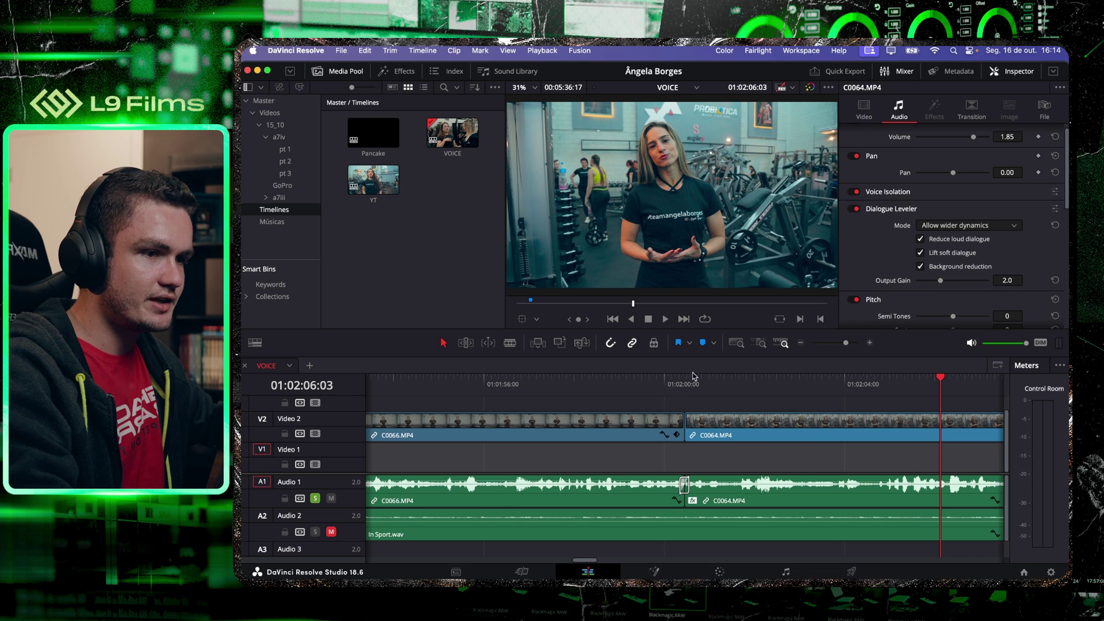
left_click(685, 384)
key("space")
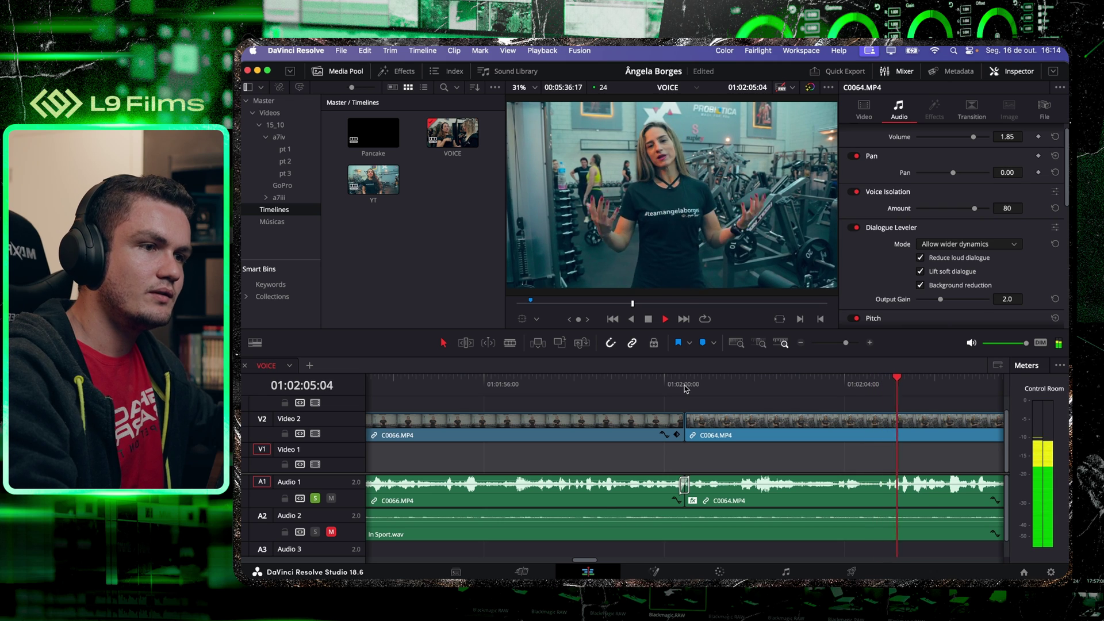
key("space")
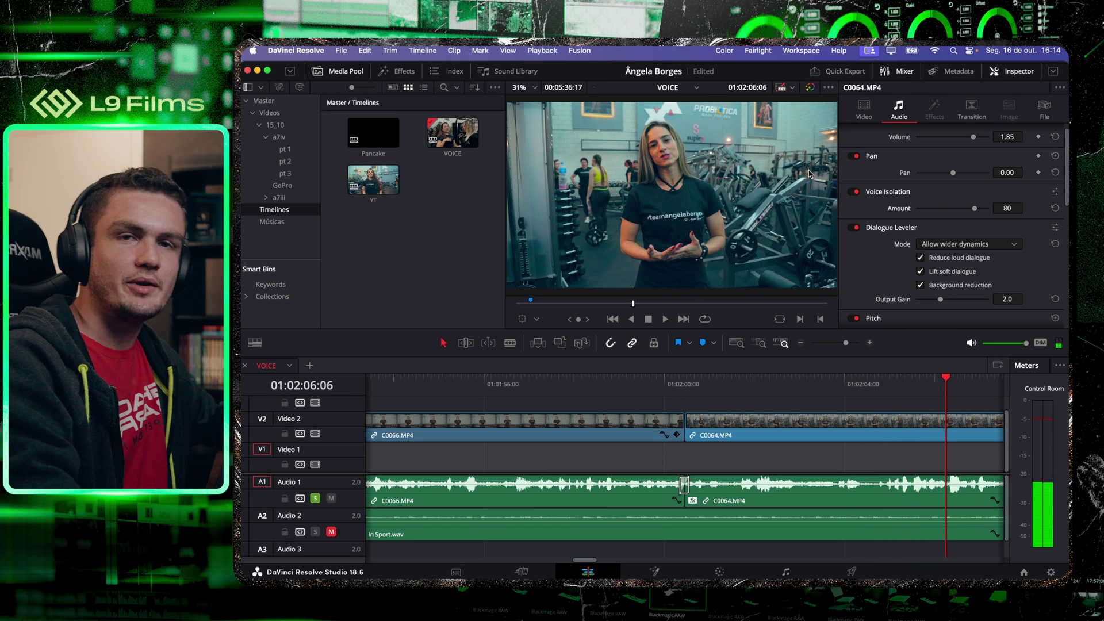
Disable Voice Isolation and Dialogue Leveler on C0064.MP4 and listen to its opening without processing for comparison.
left_click(855, 196)
left_click(855, 210)
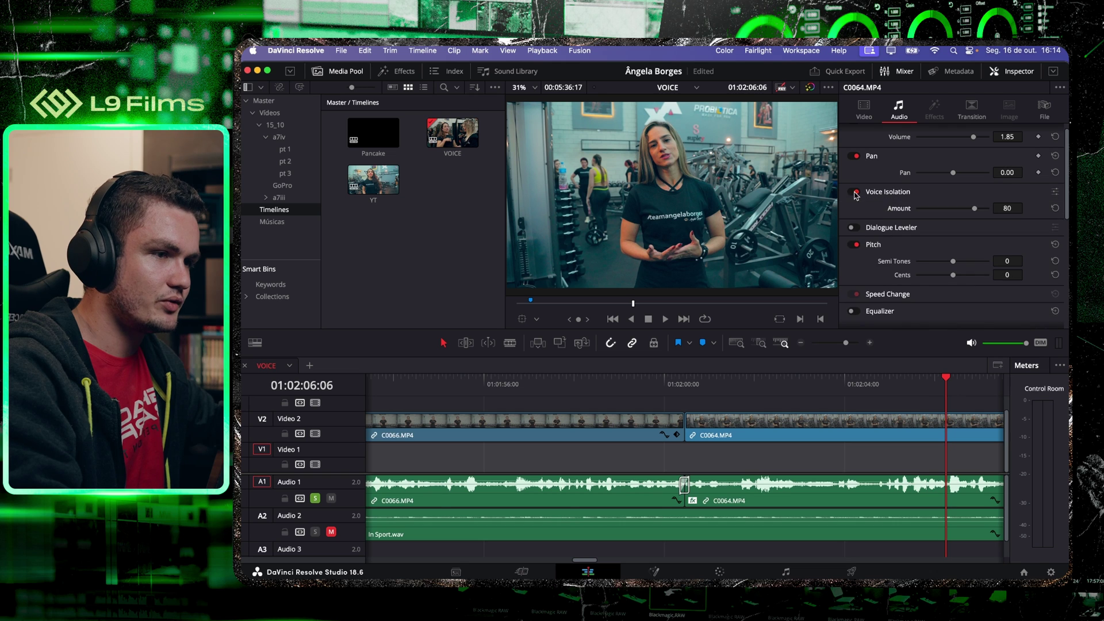
left_click(693, 384)
key("space")
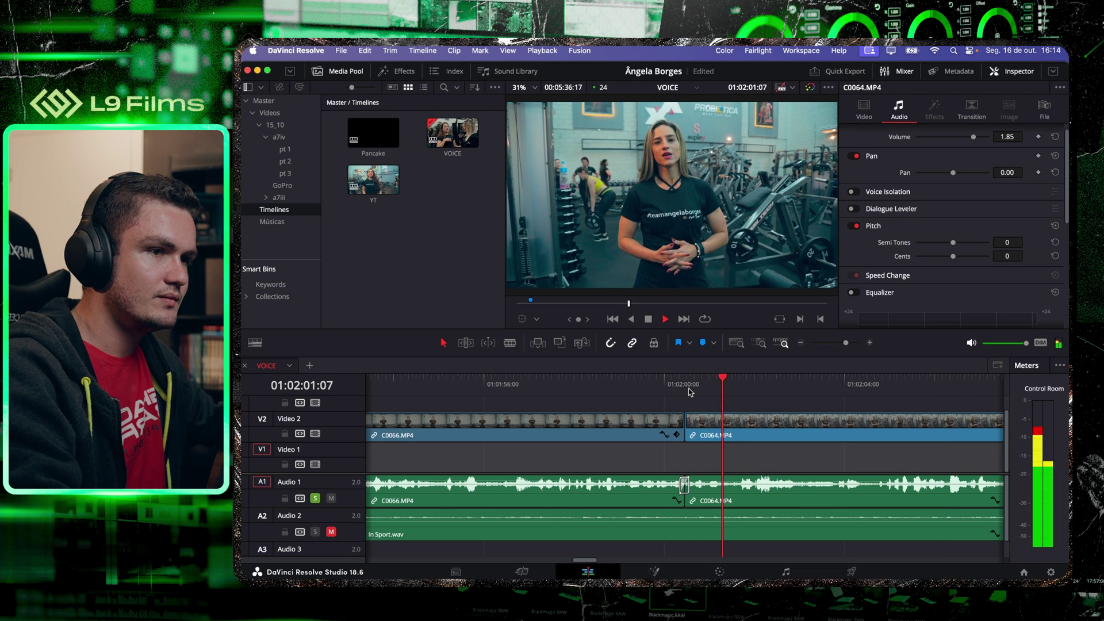
key("space")
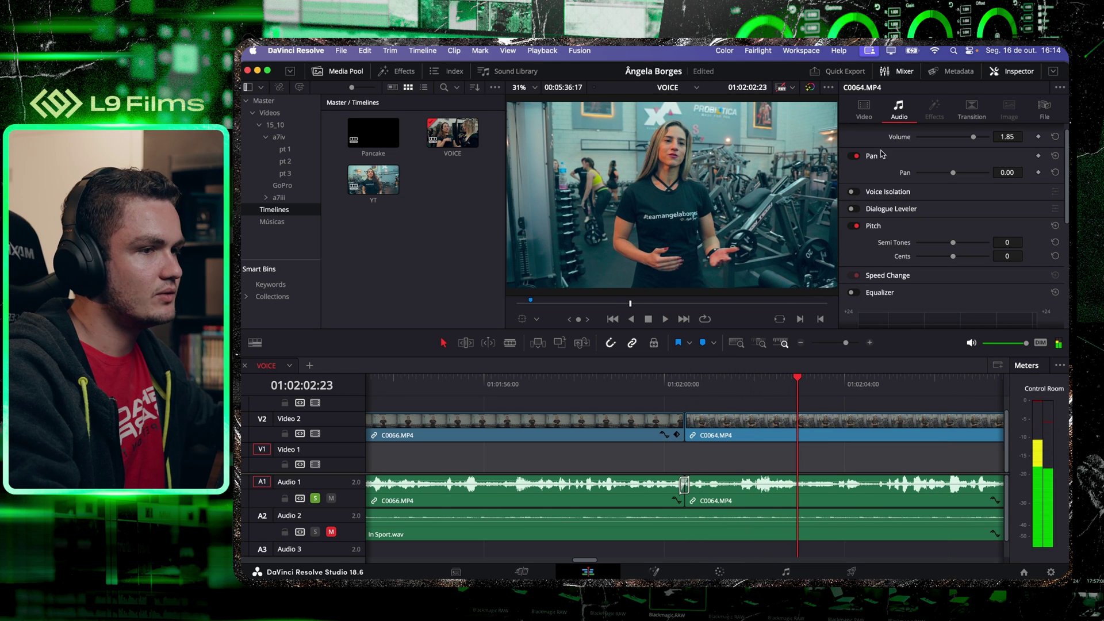
Re-enable Voice Isolation at 100 and Dialogue Leveler on C0064.MP4, then replay its opening seconds.
left_click(852, 192)
left_click(855, 229)
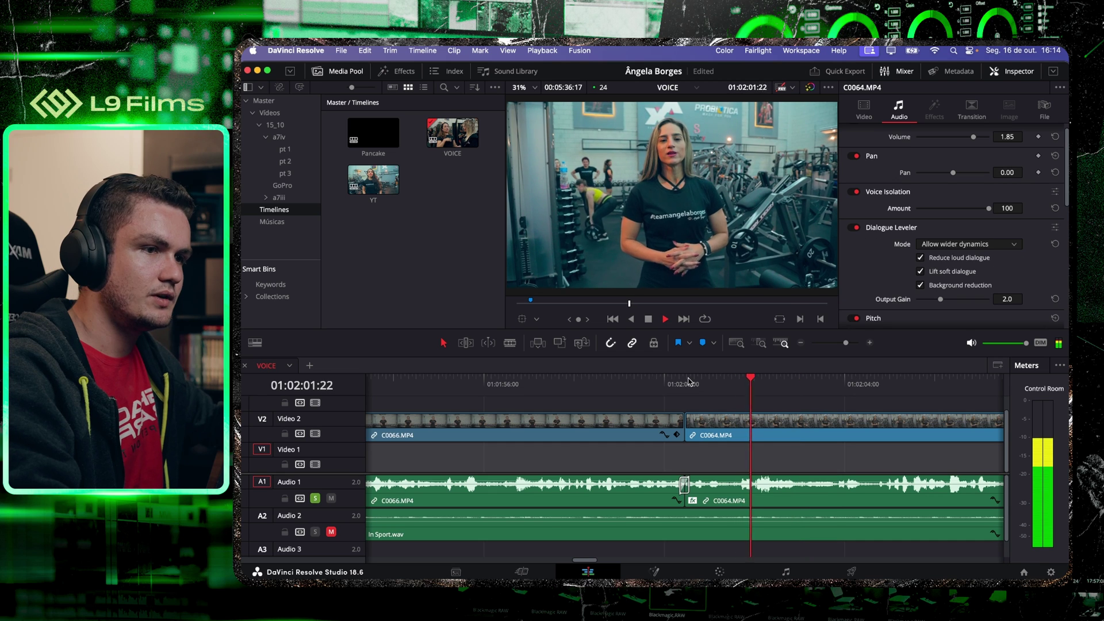
key("space")
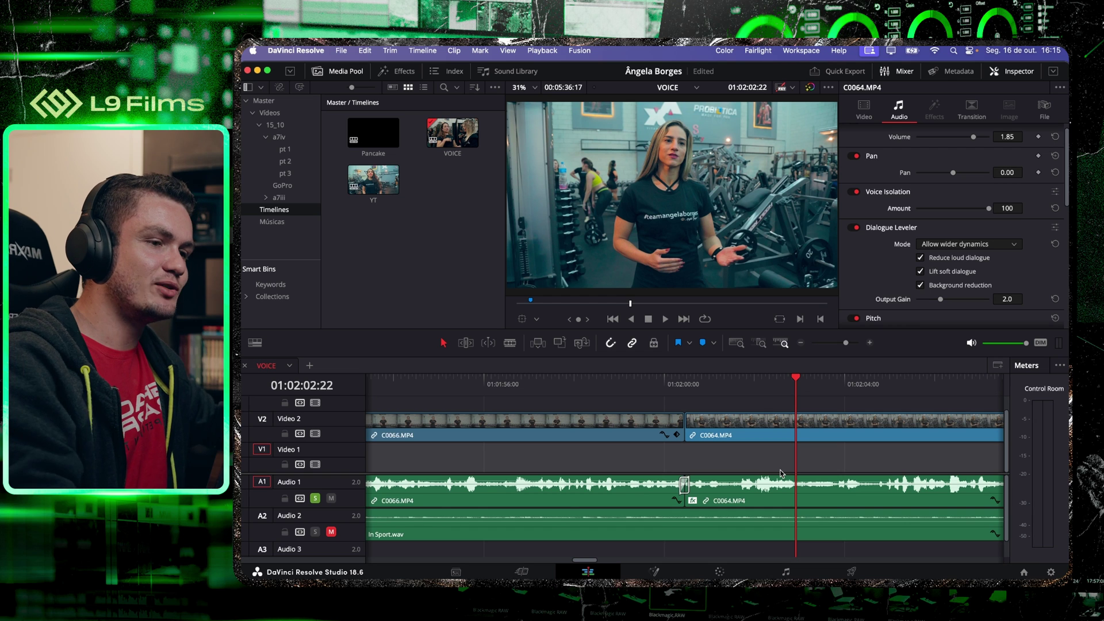
Turn off both Voice Isolation and Dialogue Leveler in the clip audio settings of C0064.MP4.
scroll(769, 471, "down", 10)
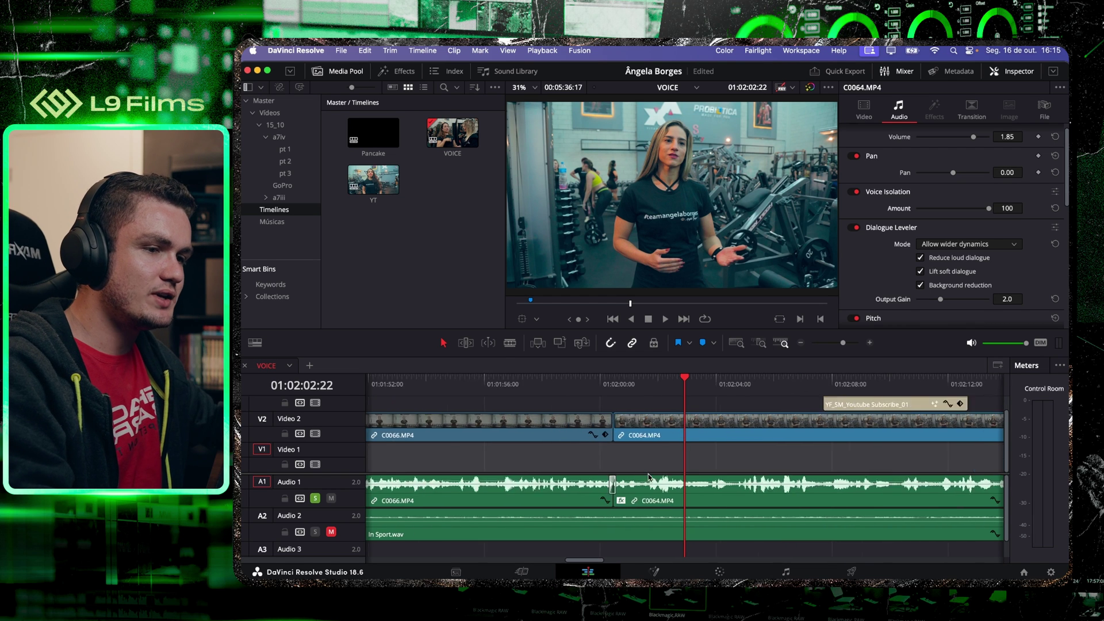
scroll(878, 486, "down", 4)
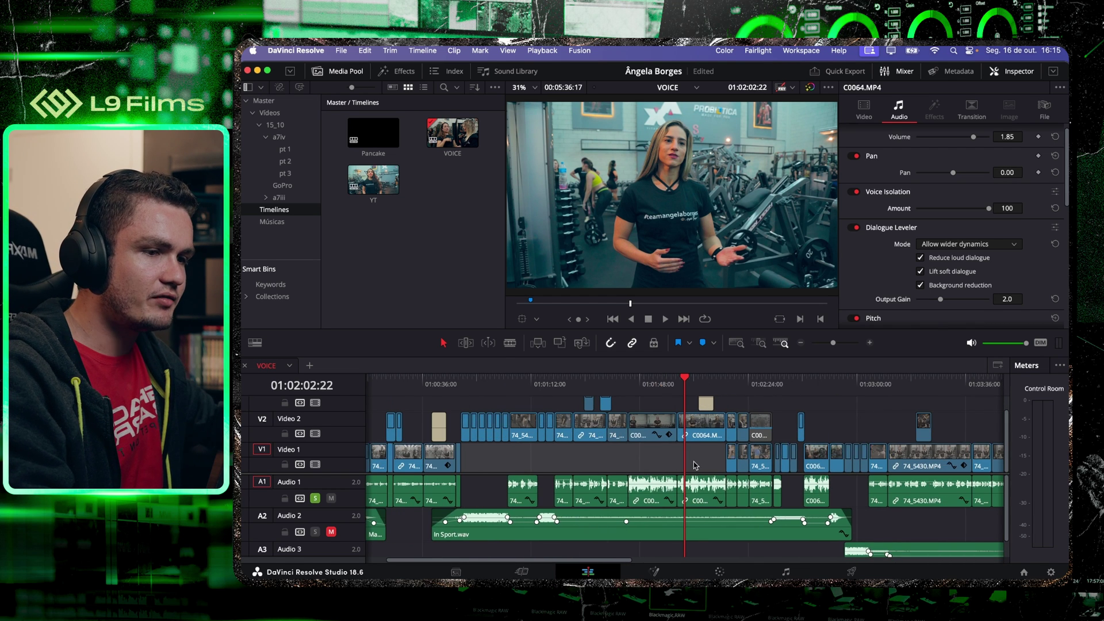
left_click(854, 192)
left_click(853, 208)
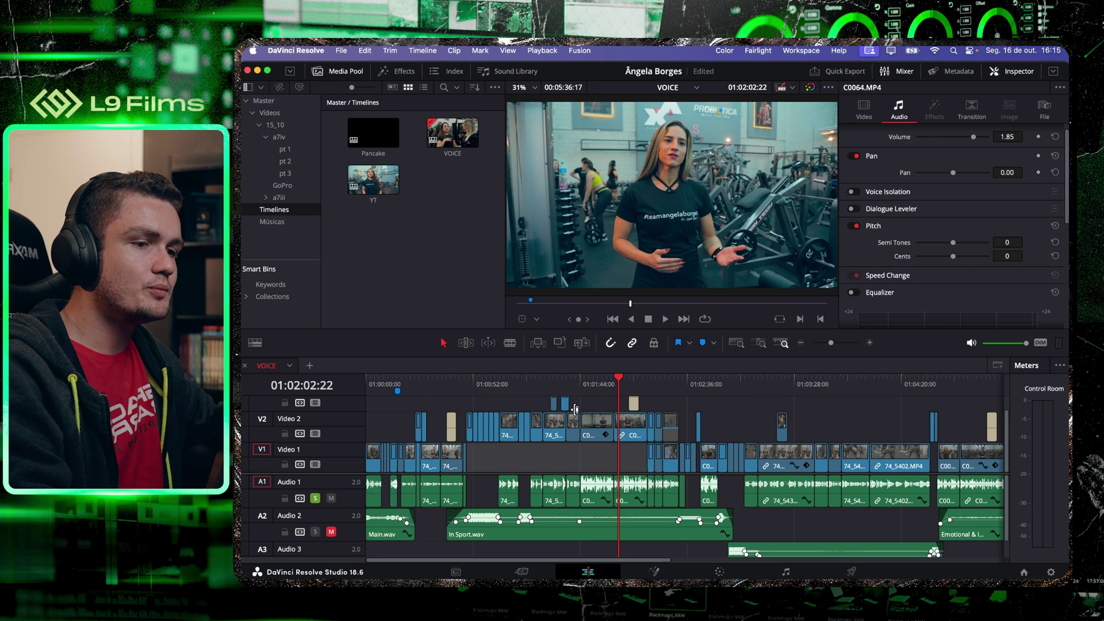
Select the last voice clips on Audio 1, then the music clips on Audio 2 and Audio 3, and clear the selection.
scroll(516, 456, "down", 2)
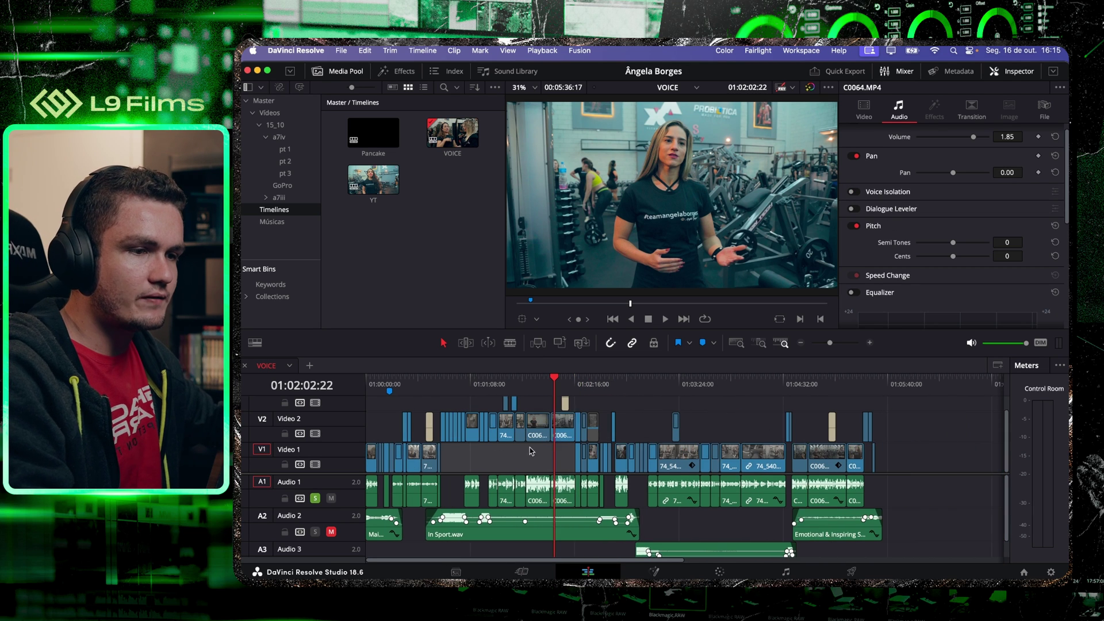
left_click_drag(940, 492, 828, 486)
scroll(923, 508, "down", 2)
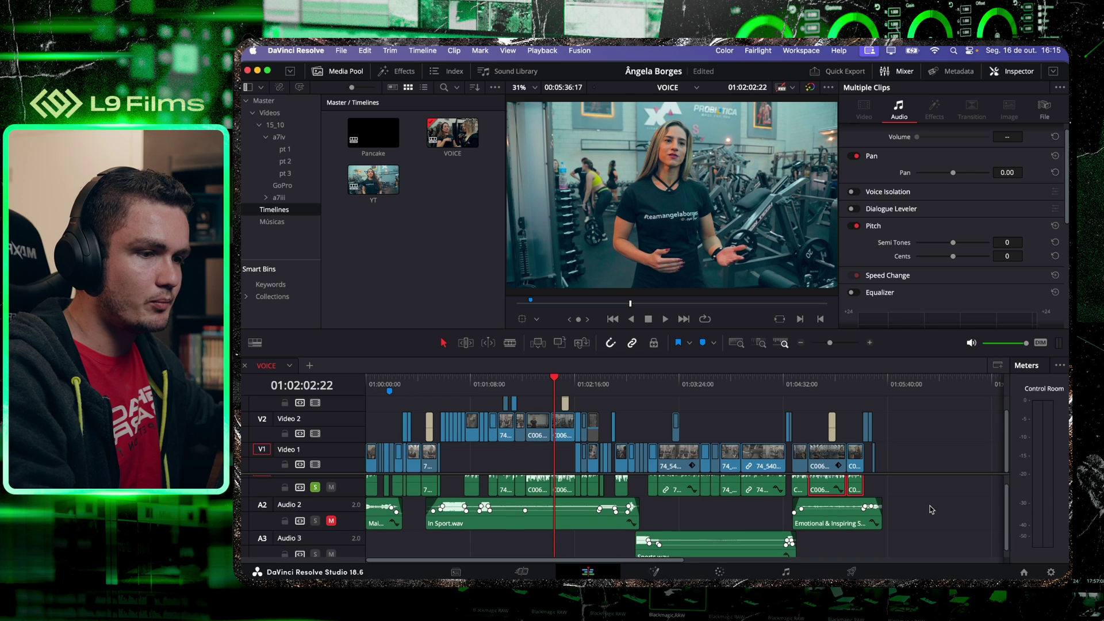
left_click_drag(929, 507, 368, 536)
scroll(549, 512, "up", 2)
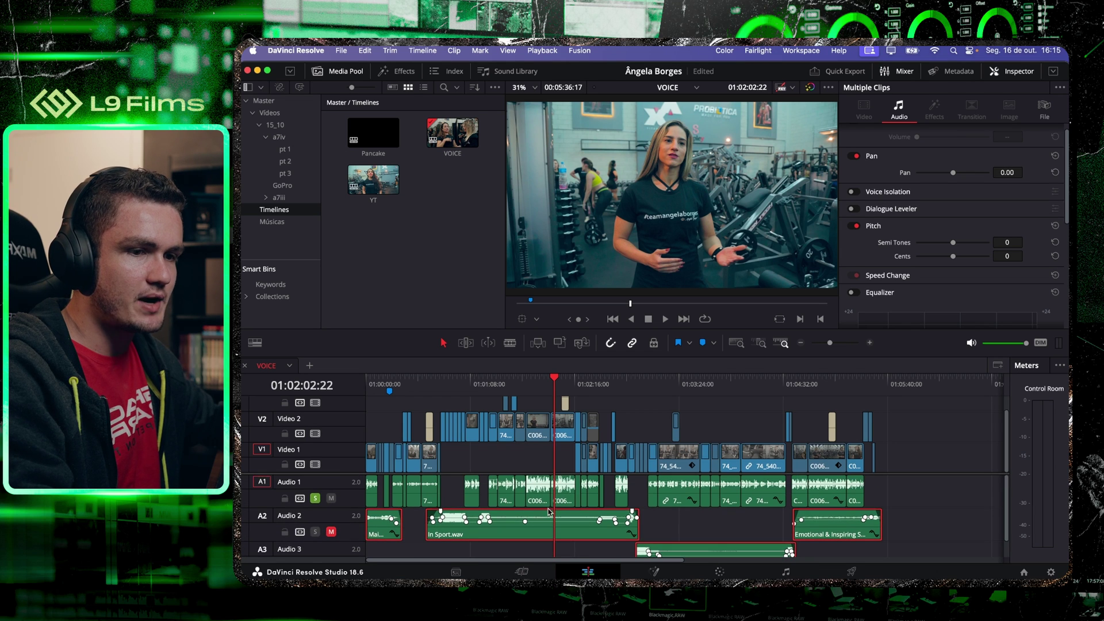
left_click(927, 483)
left_click_drag(908, 493, 937, 494)
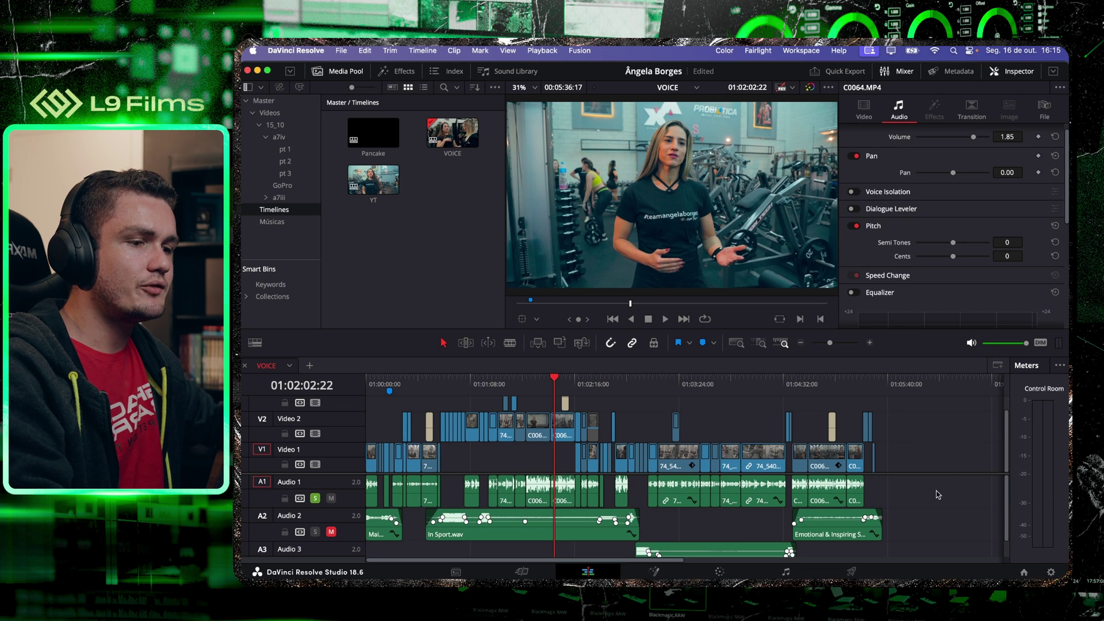
Enable Voice Isolation and Dialogue Leveler as track effects for Audio 1 in Fairlight and return to the Edit page.
left_click(786, 572)
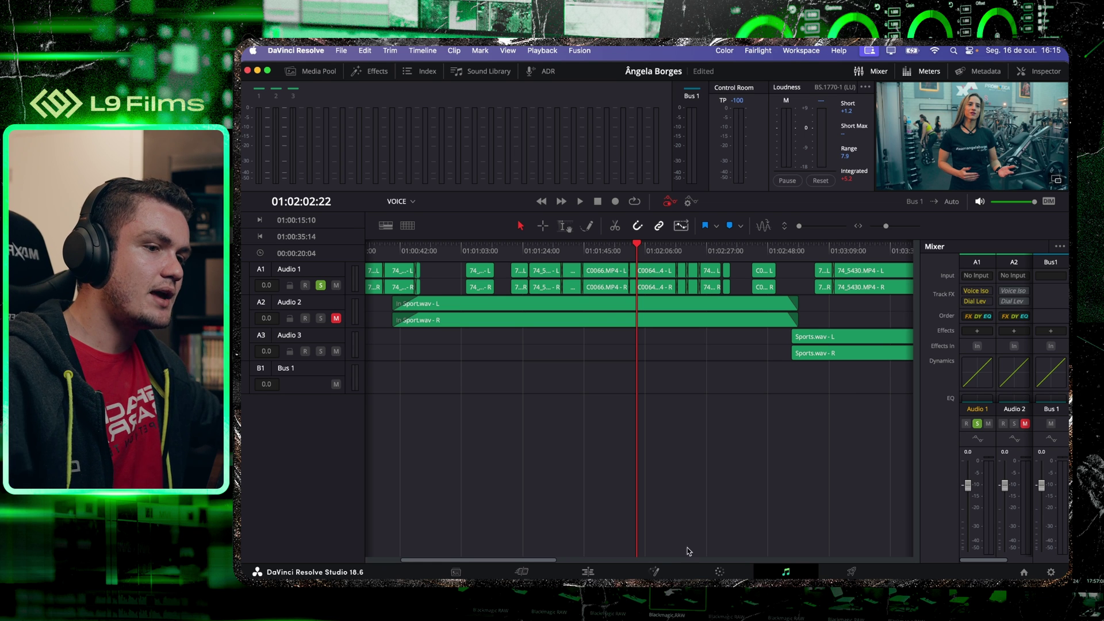
key("shift+4")
Select all the voice clips along Audio 1 and clear the selection again.
scroll(632, 510, "up", 10)
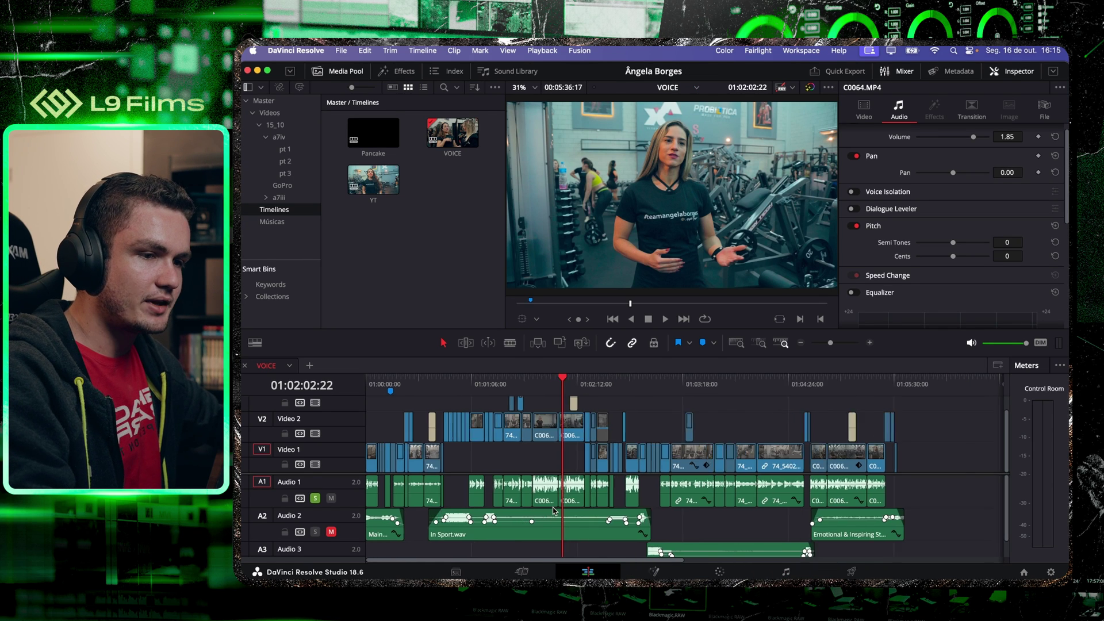
scroll(687, 502, "down", 10)
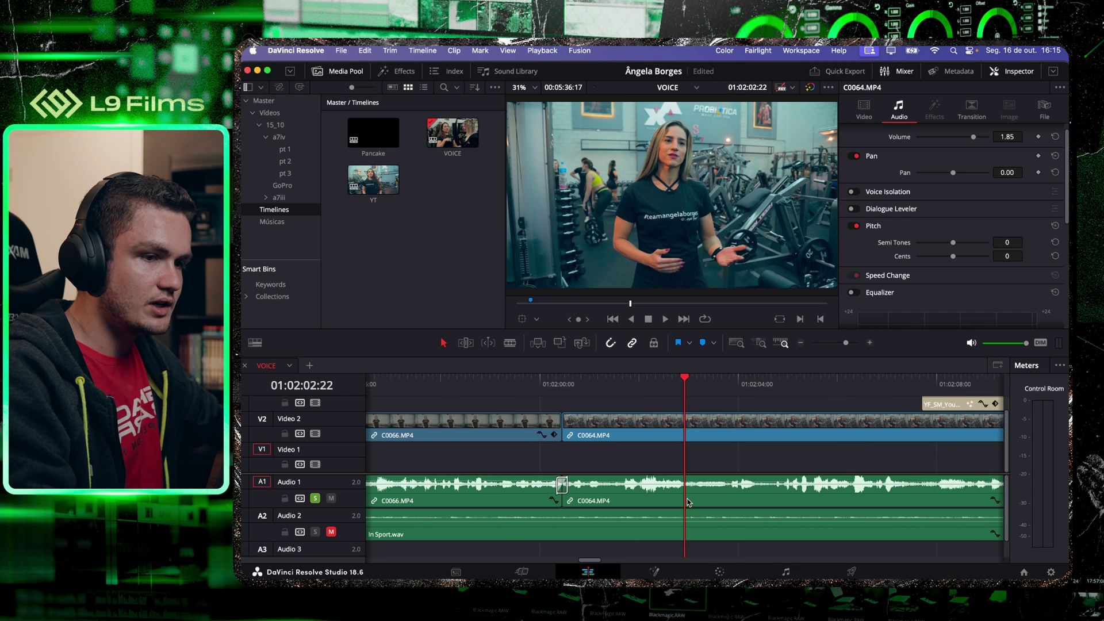
scroll(770, 437, "down", 3)
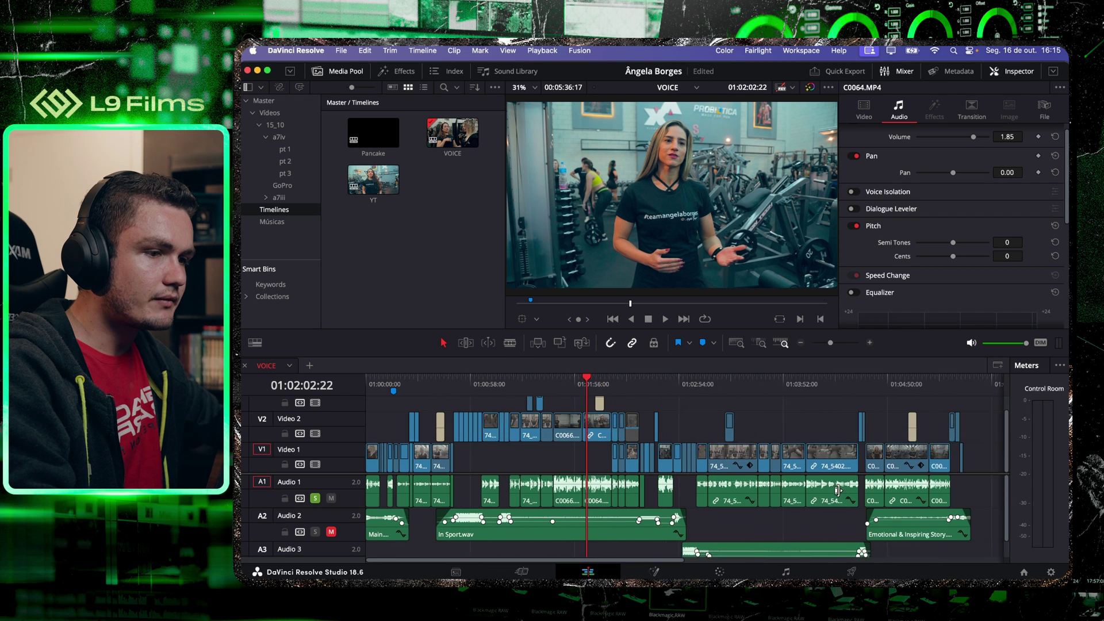
left_click_drag(982, 488, 316, 498)
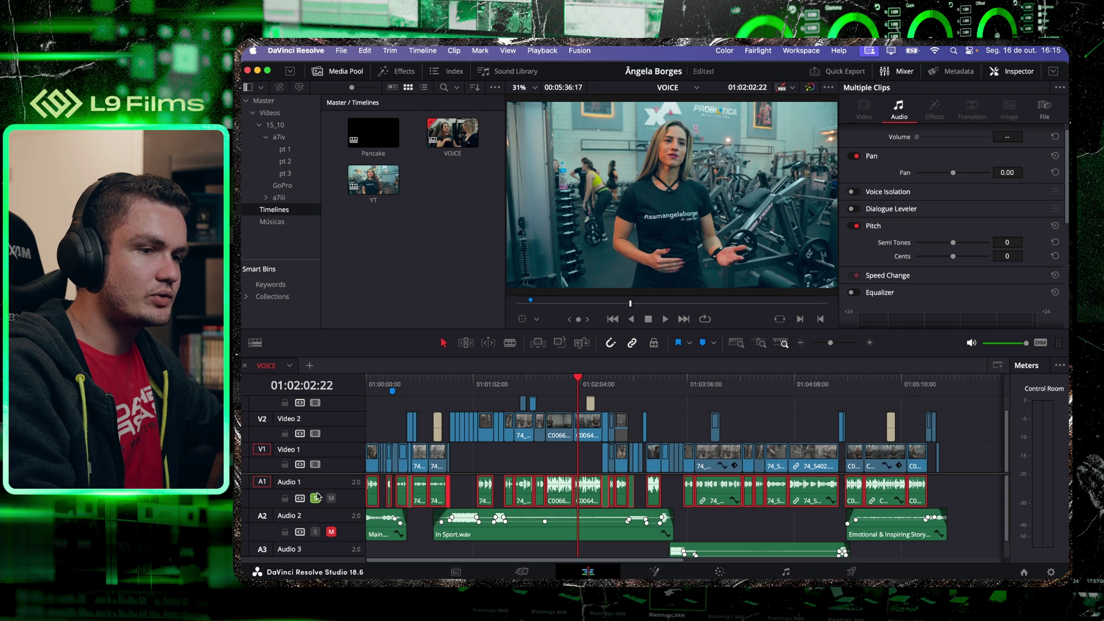
left_click(763, 401)
Play the opening of C0064.MP4 and a passage of C0066.MP4 to hear the track-level voice cleanup.
scroll(619, 428, "up", 3)
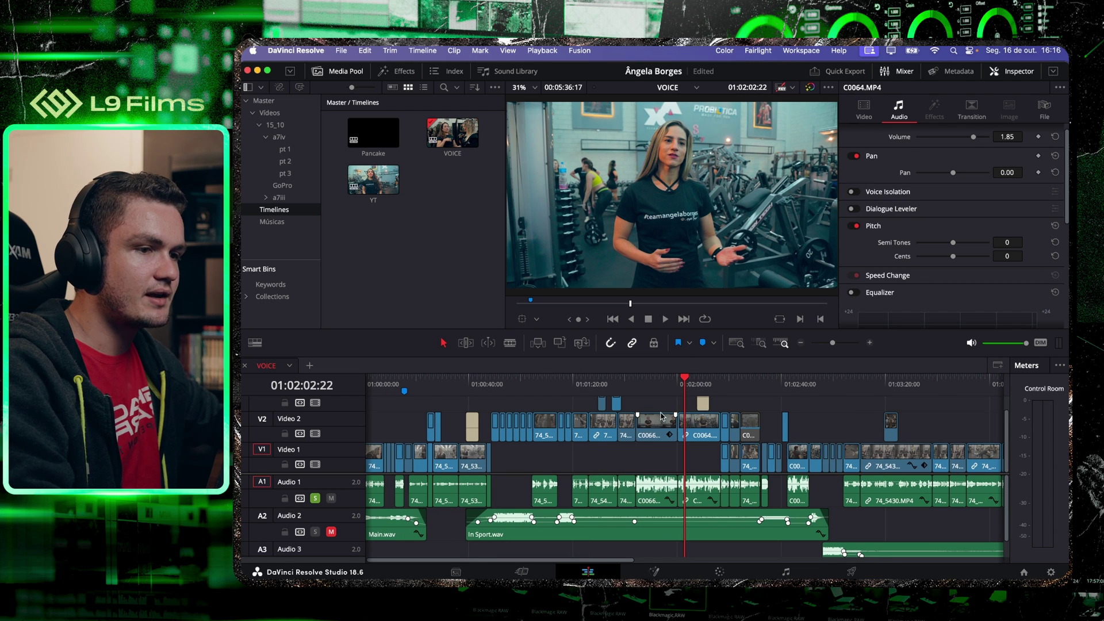
left_click_drag(685, 382, 679, 381)
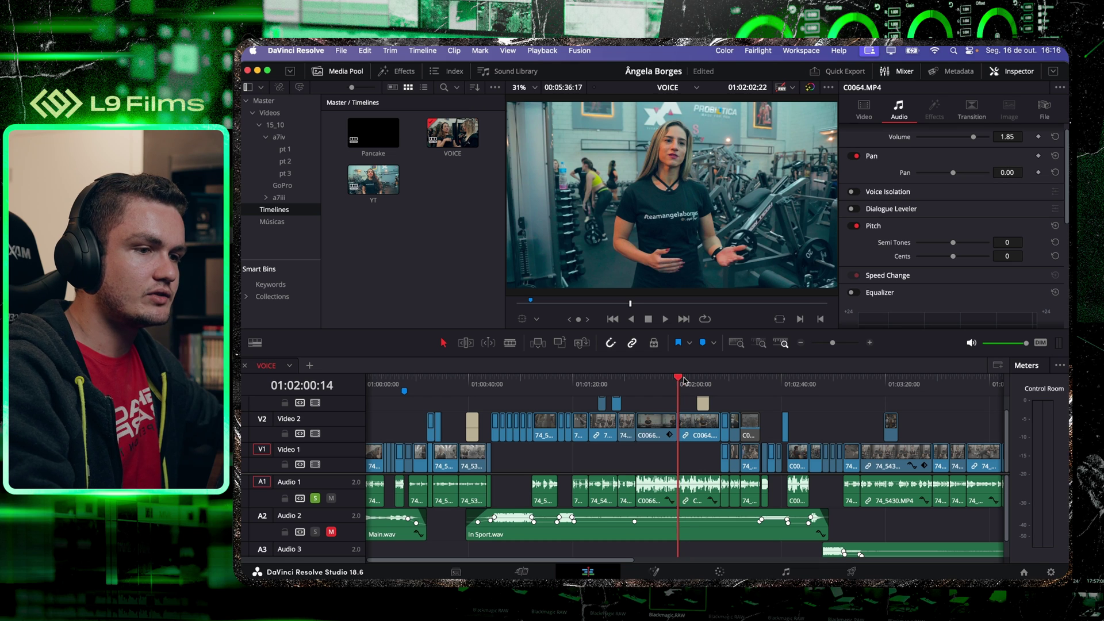
key("space")
scroll(688, 454, "up", 2)
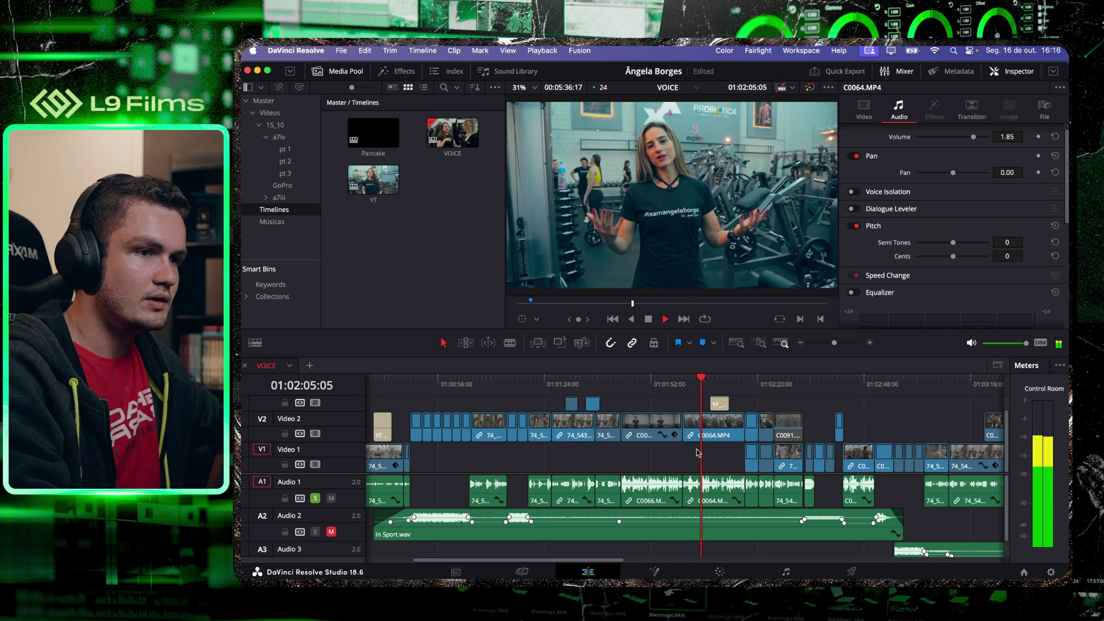
key("space")
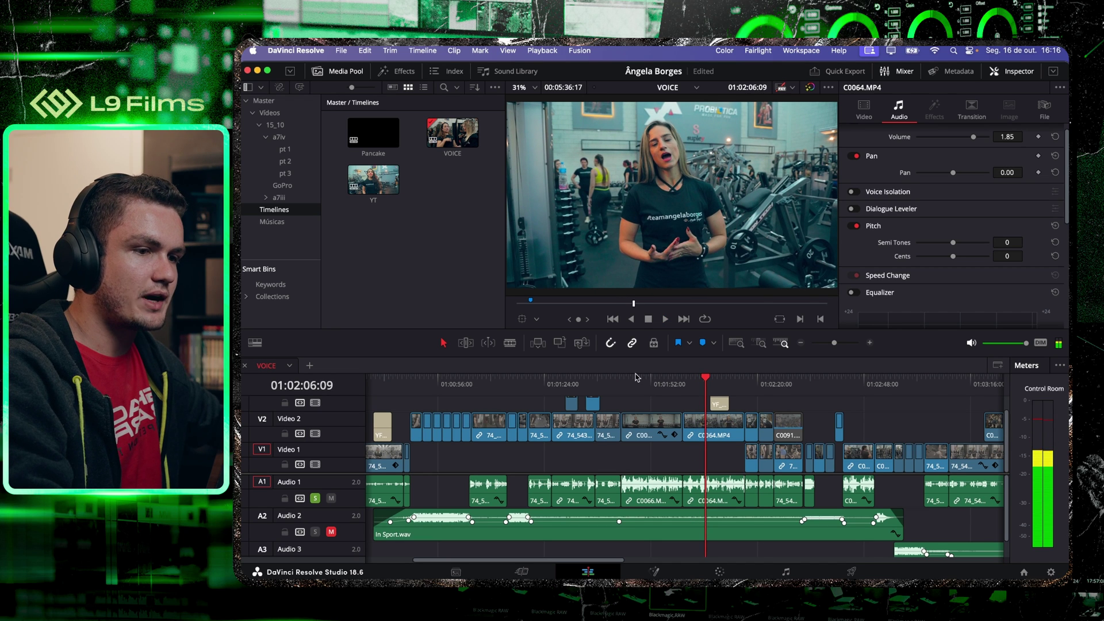
left_click(637, 378)
key("space")
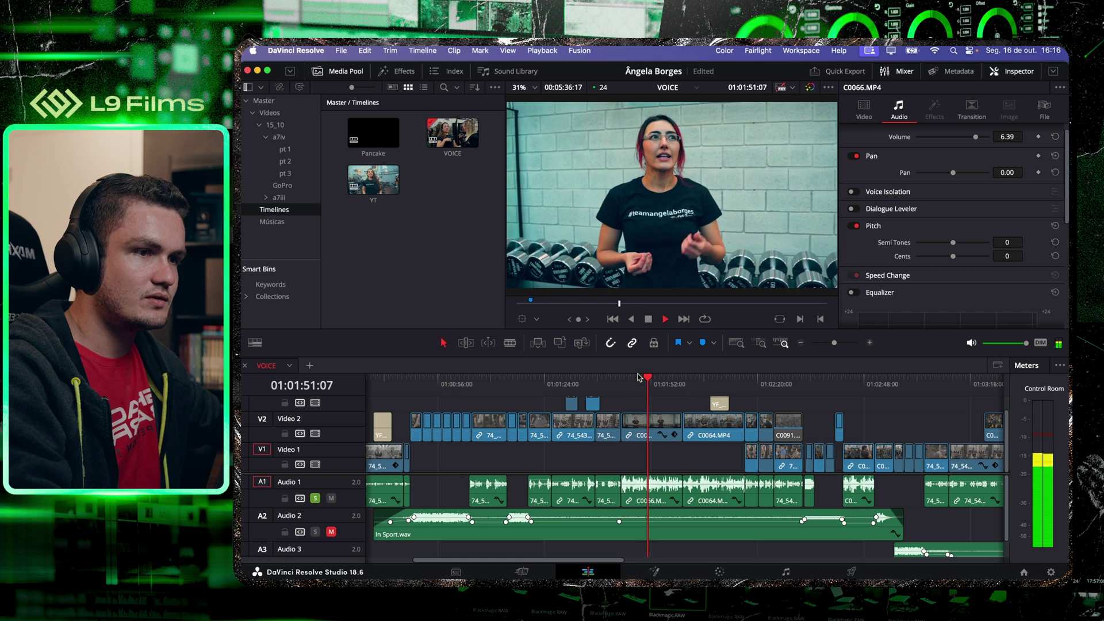
key("space")
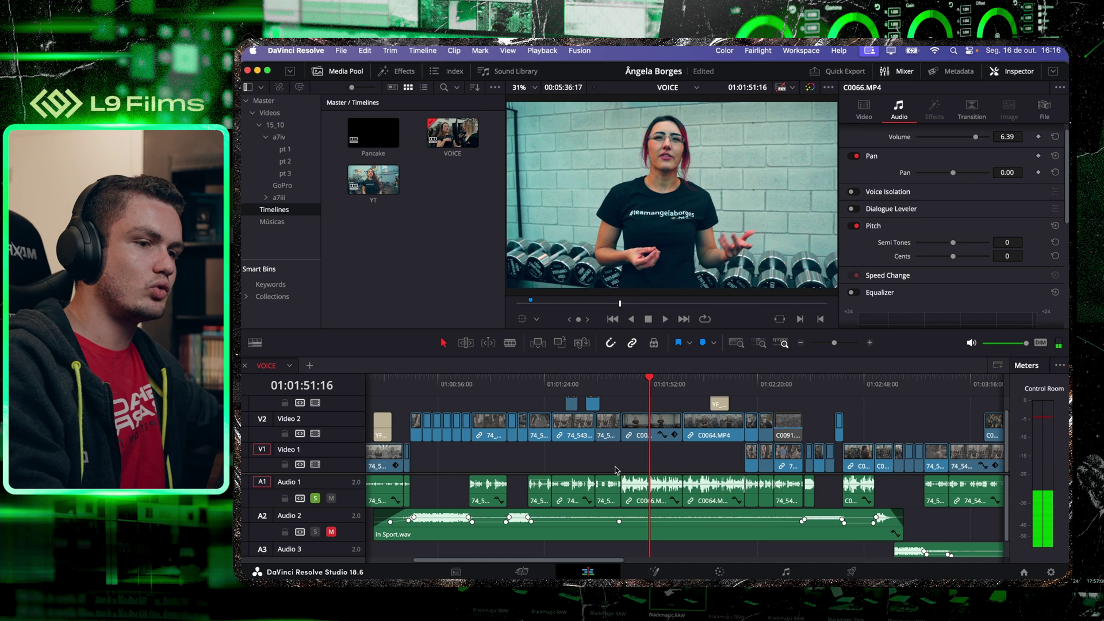
Enable Voice Isolation on the clip C0066.MP4 with an amount of 25.
scroll(600, 471, "down", 5)
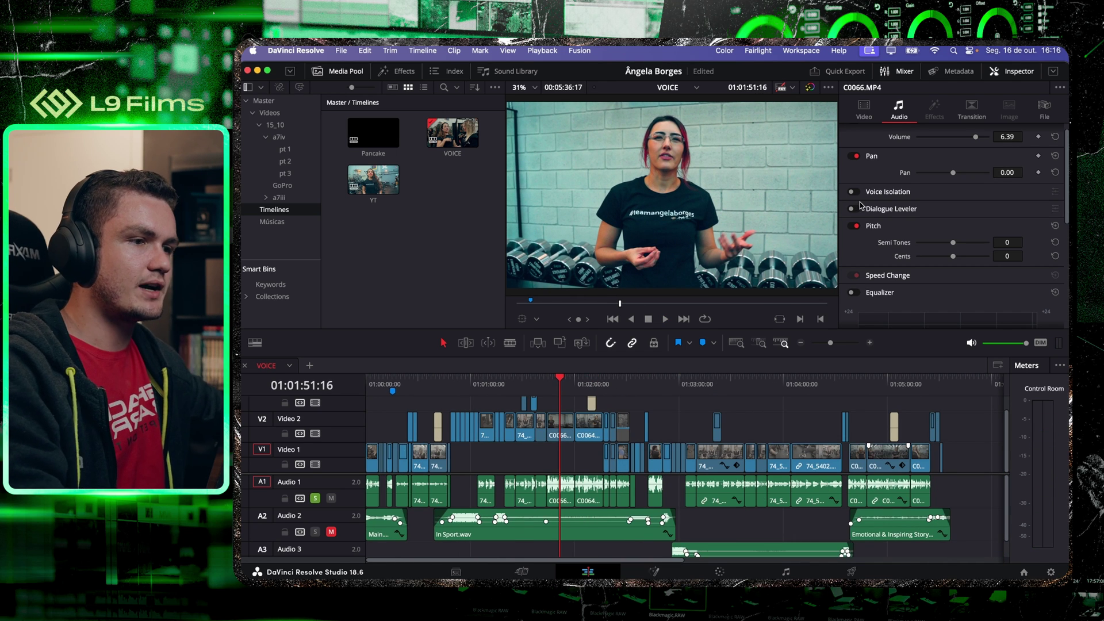
left_click(852, 191)
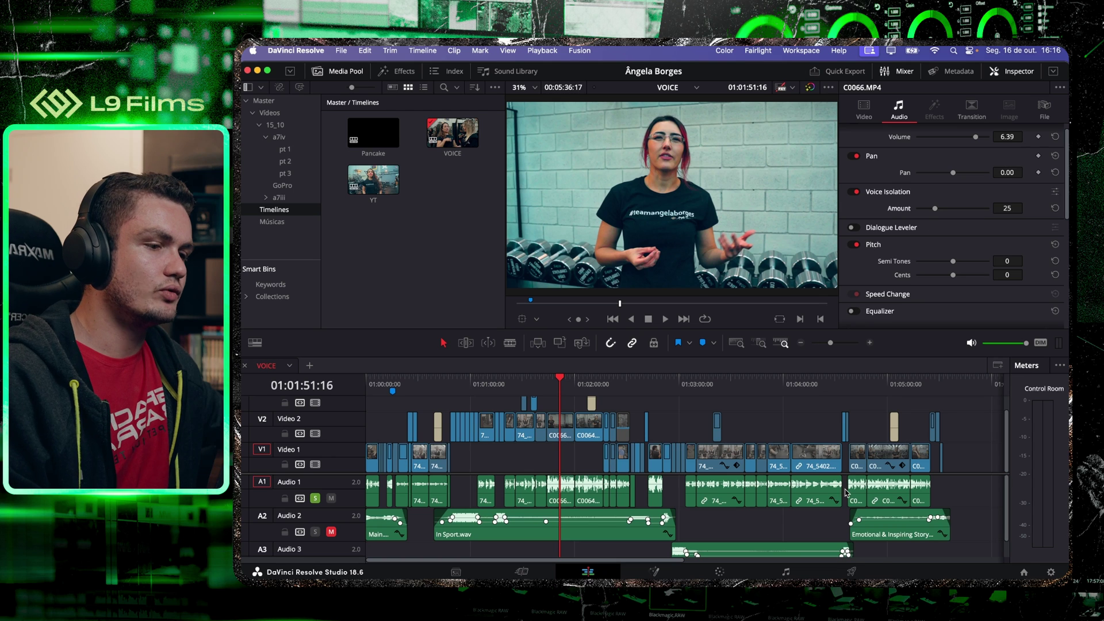
Disable the Voice Isolation and Dialogue Leveler track effects on Audio 1 in Fairlight and return to the Edit page.
left_click(785, 572)
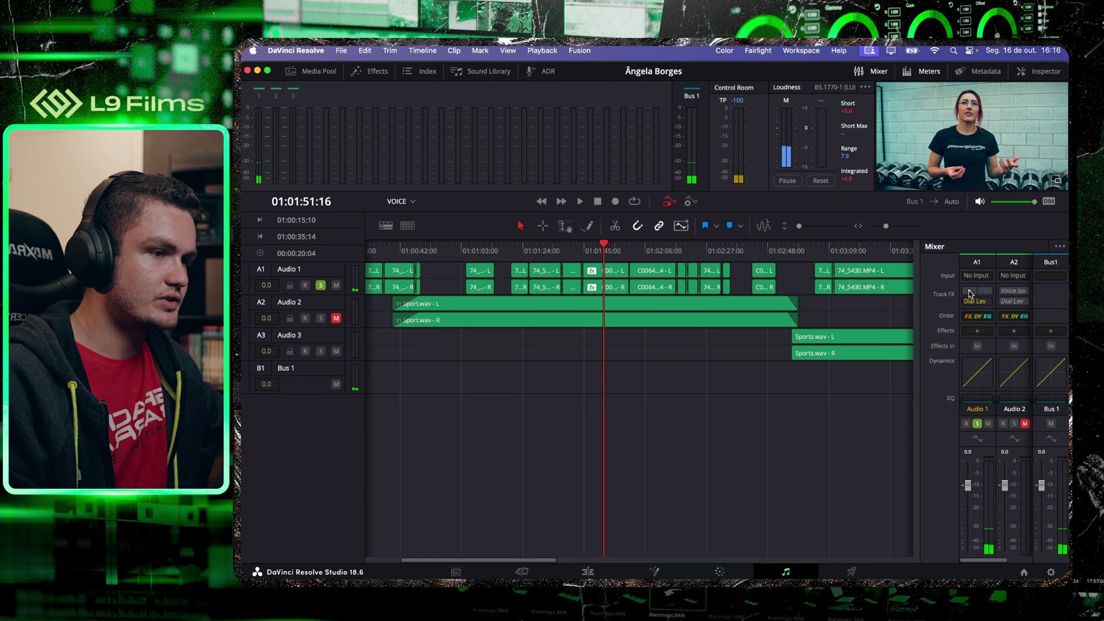
left_click(971, 309)
left_click(711, 497)
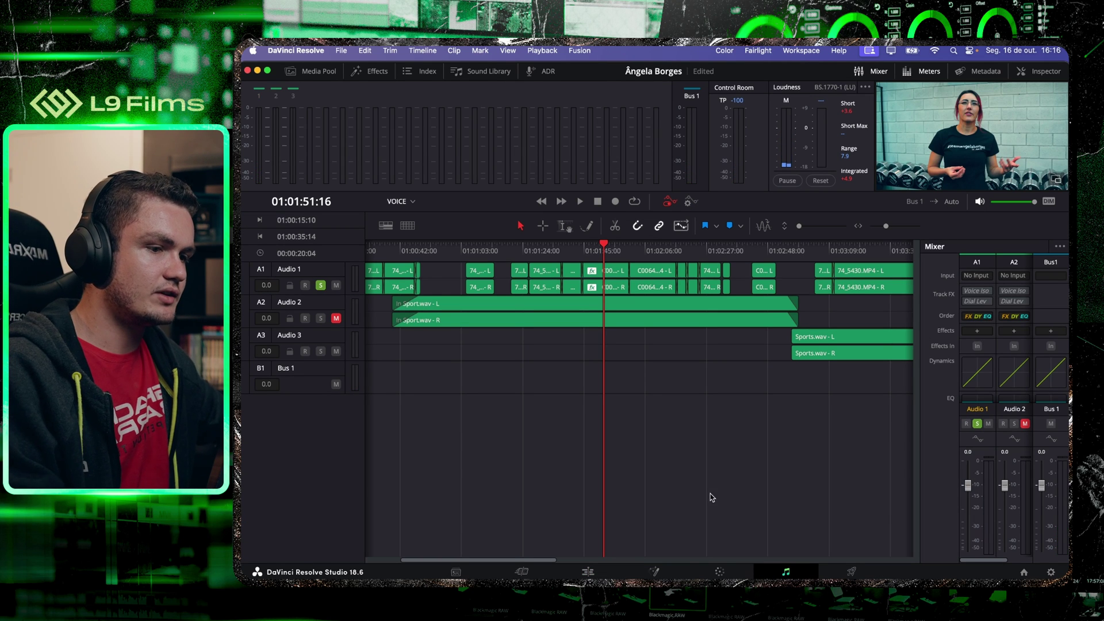
key("shift+4")
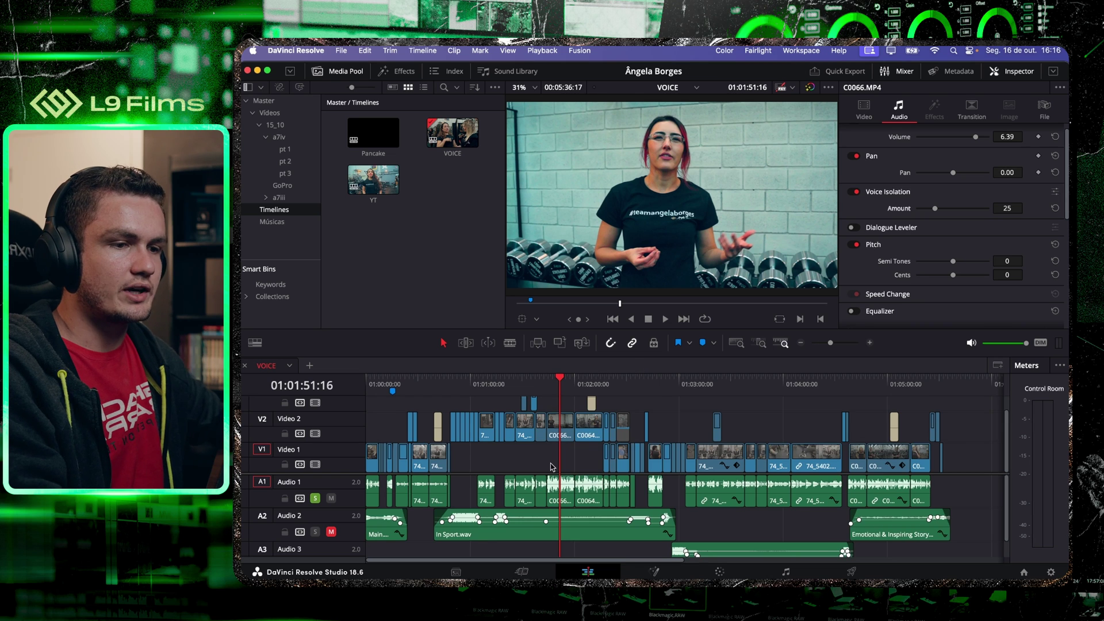
Enable Dialogue Leveler on the clip C0066.MP4 together with Voice Isolation at an amount of 13.
key("super+equal")
key("super+equal")
key("super+equal")
left_click(653, 387)
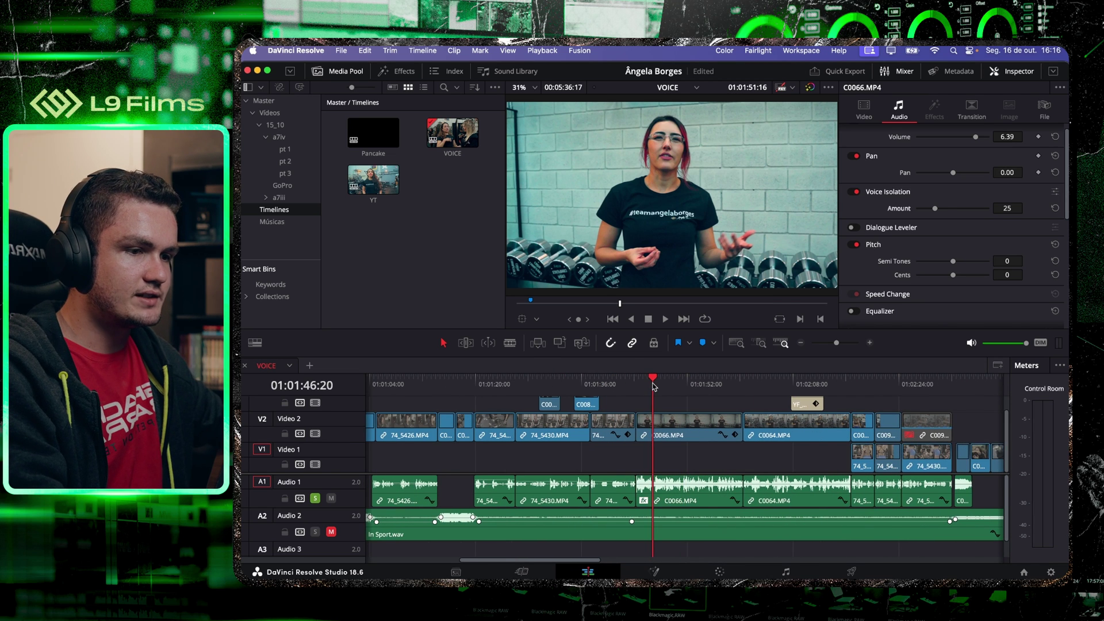
key("super+equal")
key("super+equal")
key("super+equal")
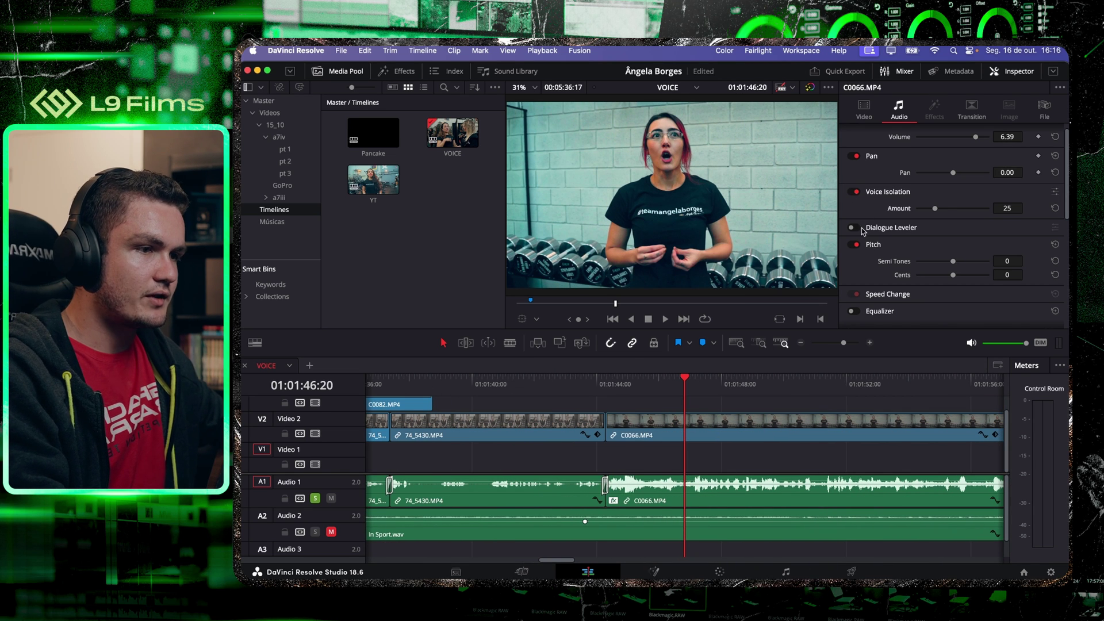
left_click(852, 227)
left_click(854, 197)
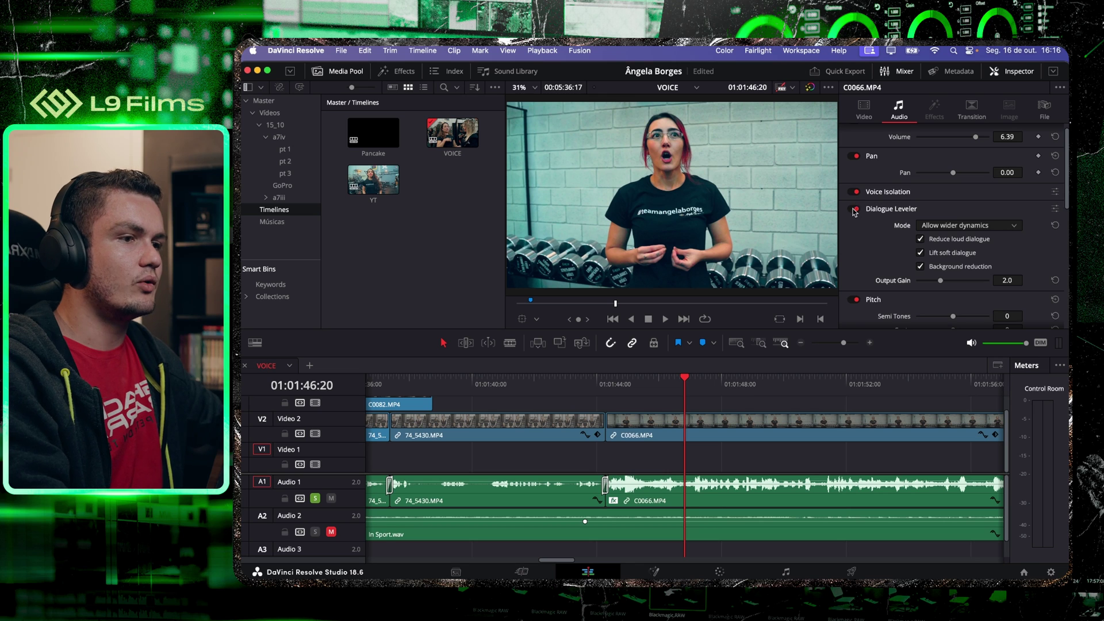
left_click(873, 193)
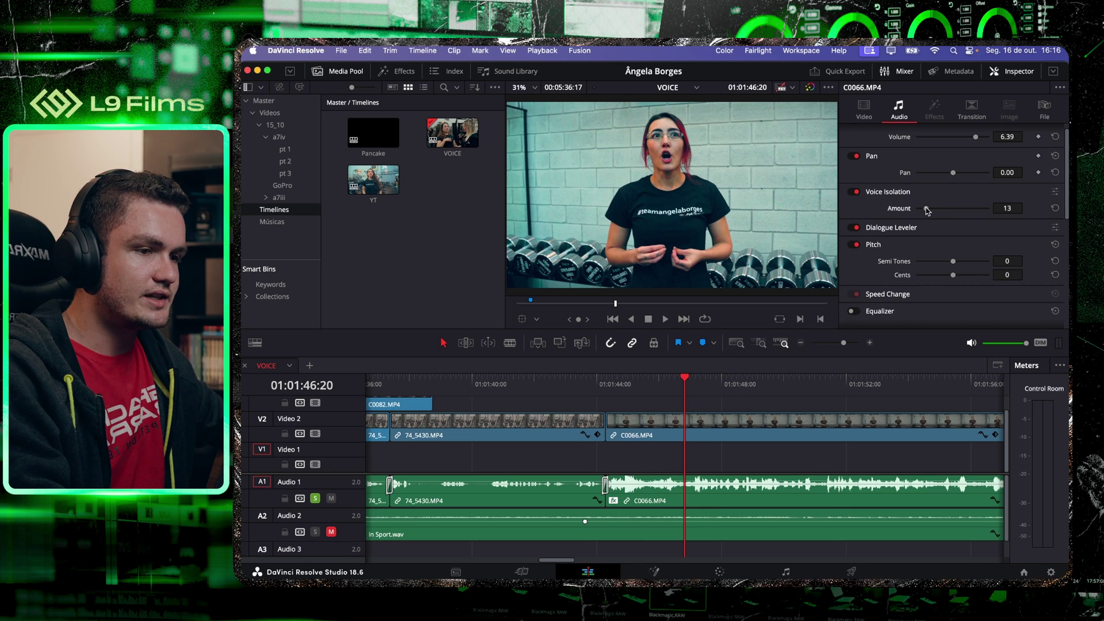
Play a passage near the start of C0066.MP4 to hear the light voice isolation with dialogue leveling.
left_click(657, 377)
key("space")
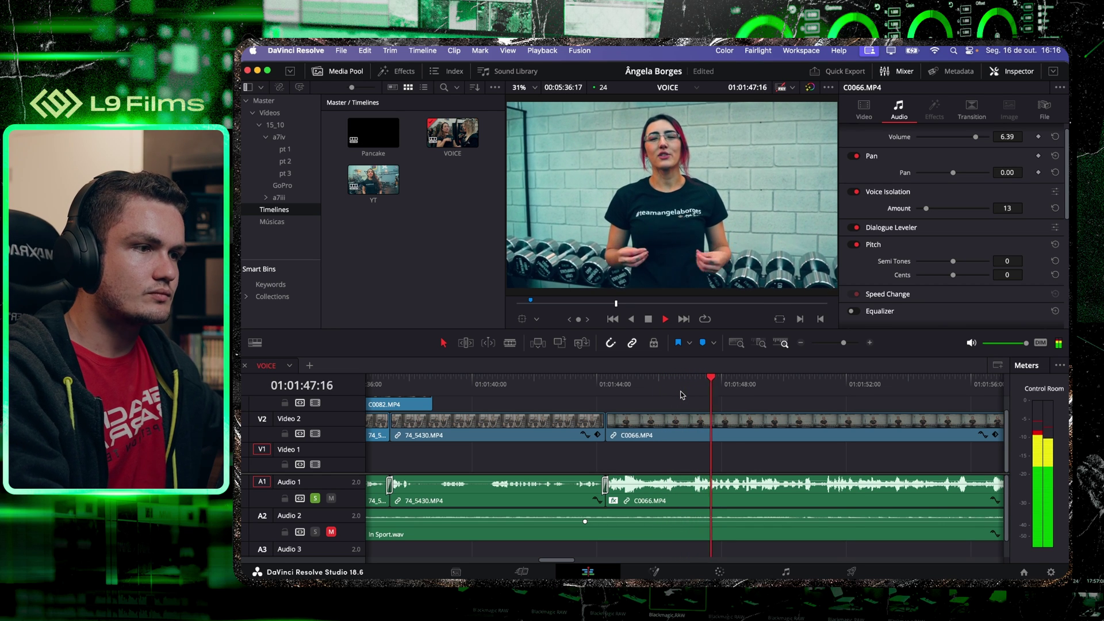
key("space")
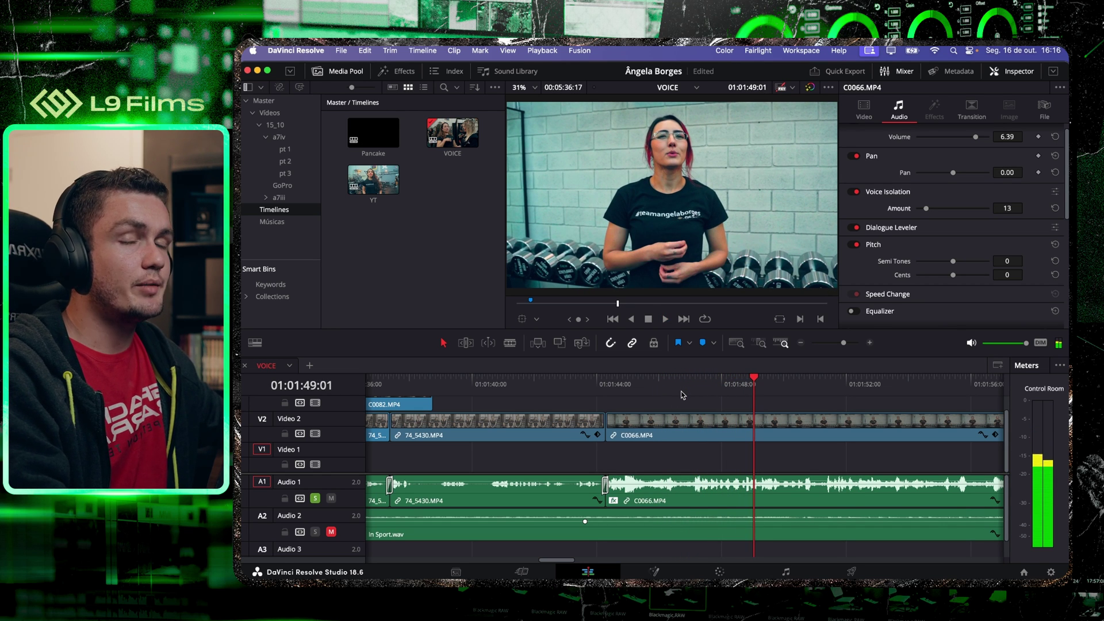
Raise the Voice Isolation amount on C0066.MP4 in stages to 51 and play the passage from about 01:01:46.
left_click(701, 377)
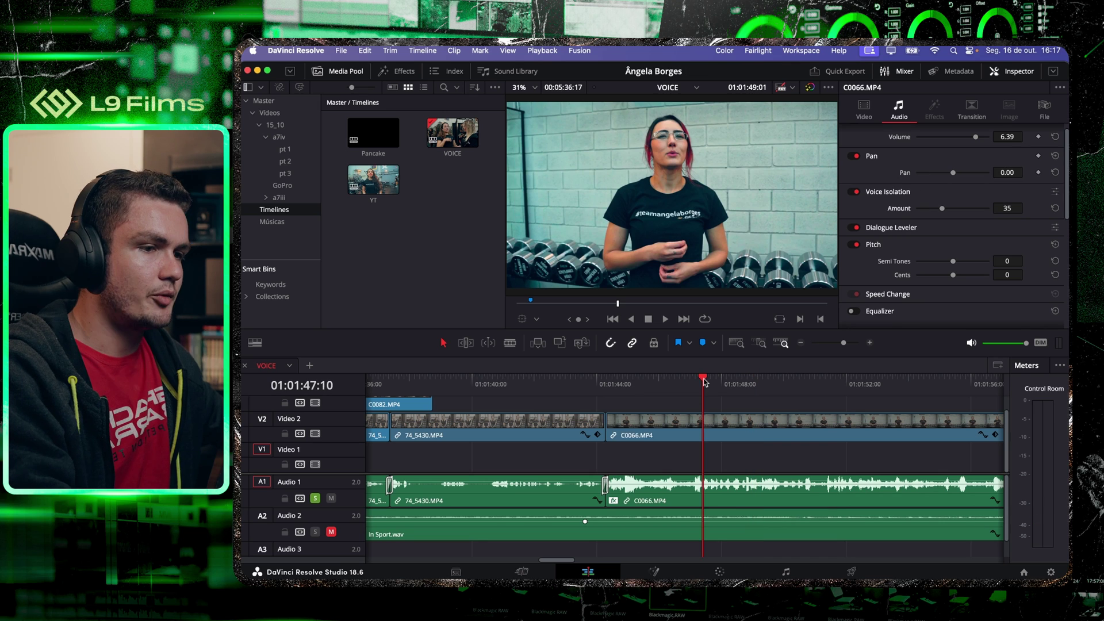
key("space")
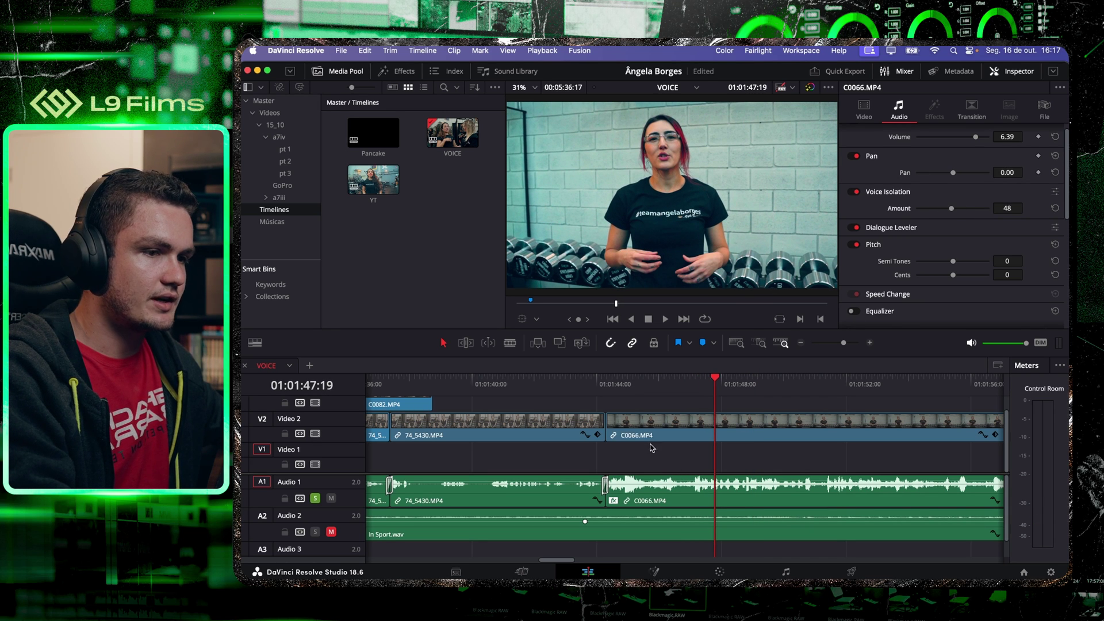
left_click(659, 383)
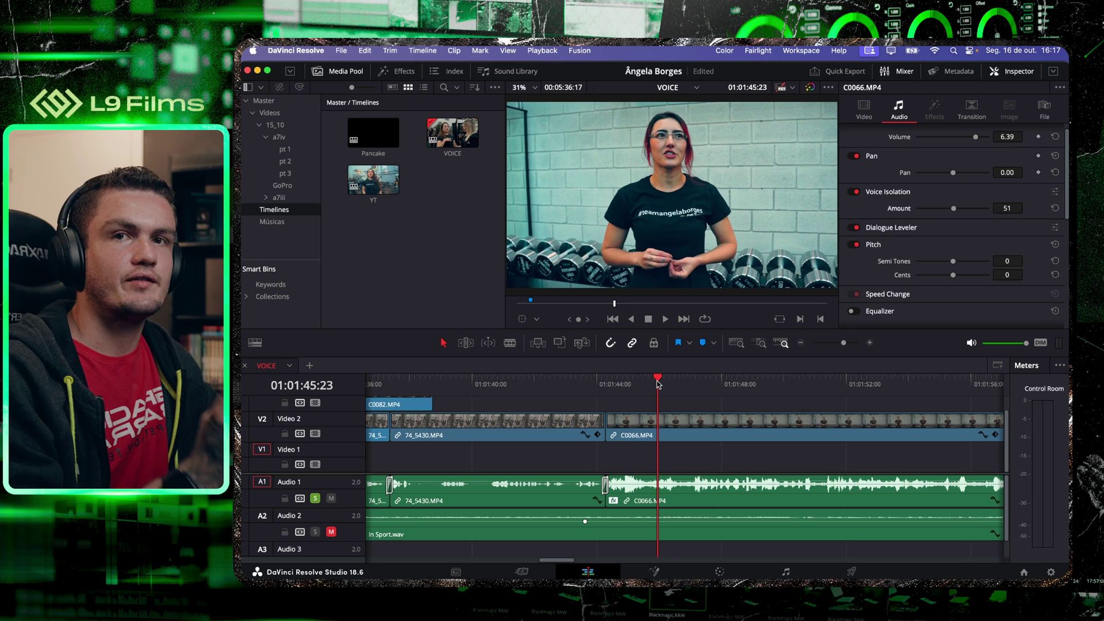
key("space")
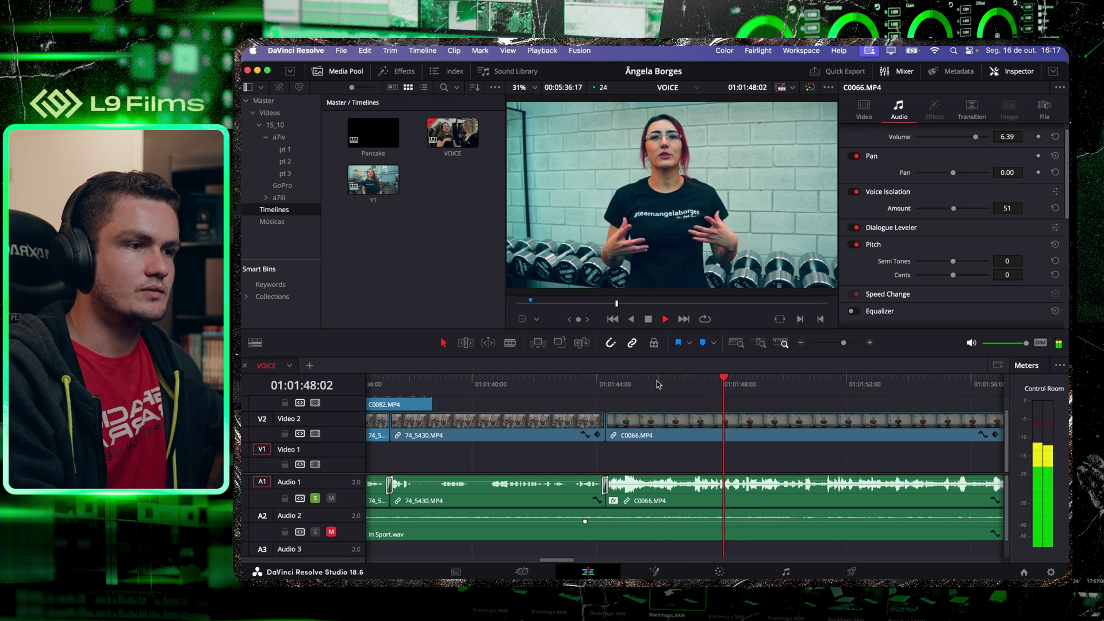
key("space")
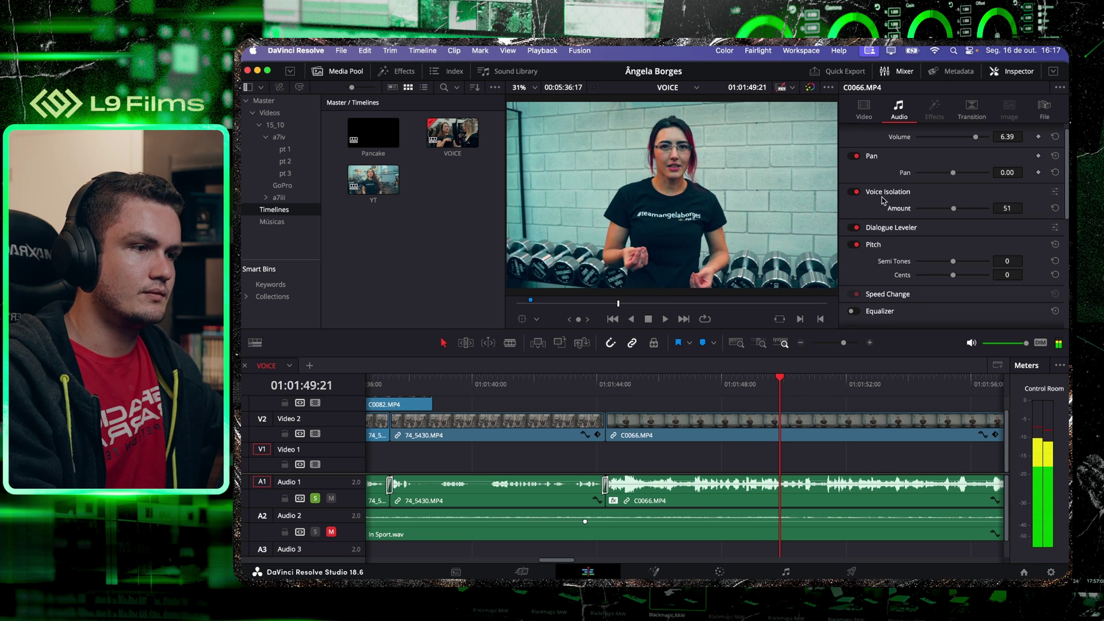
Set the Voice Isolation amount on C0066.MP4 to 74 and play a passage of the clip.
left_click_drag(966, 207, 970, 207)
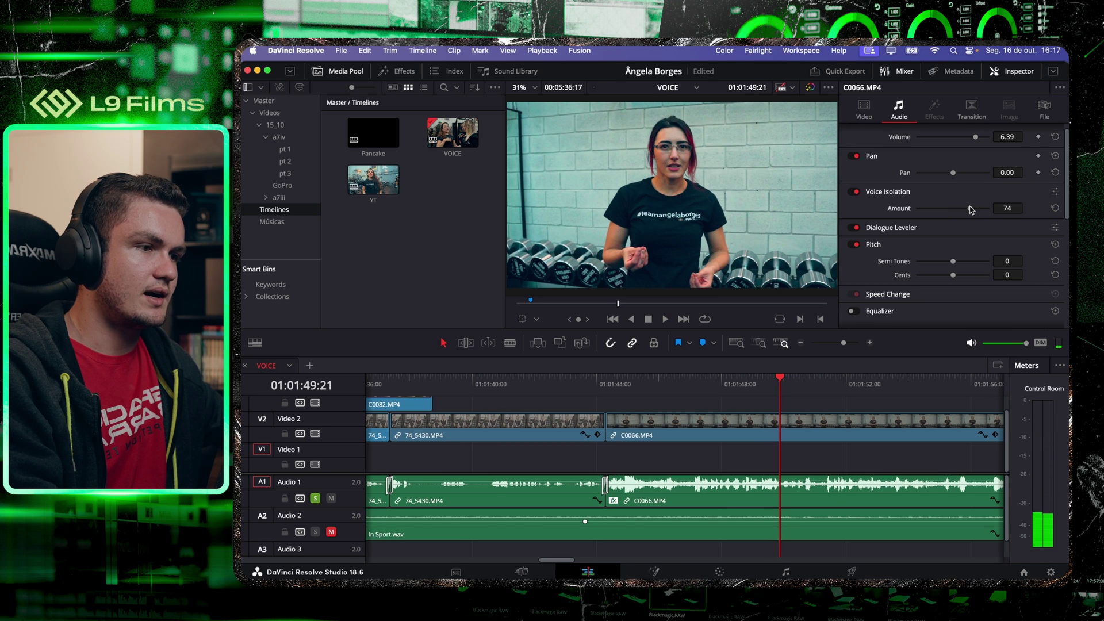
left_click(691, 386)
key("space")
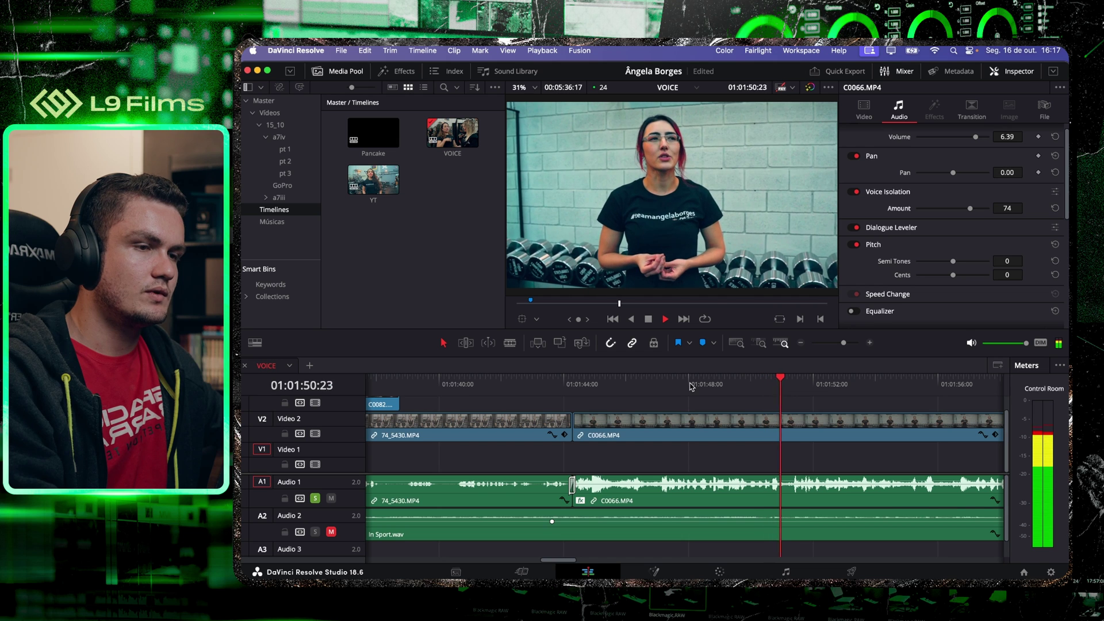
key("space")
Set the Voice Isolation amount on C0066.MP4 to the maximum of 100 and listen to the same passage.
left_click_drag(982, 207, 991, 207)
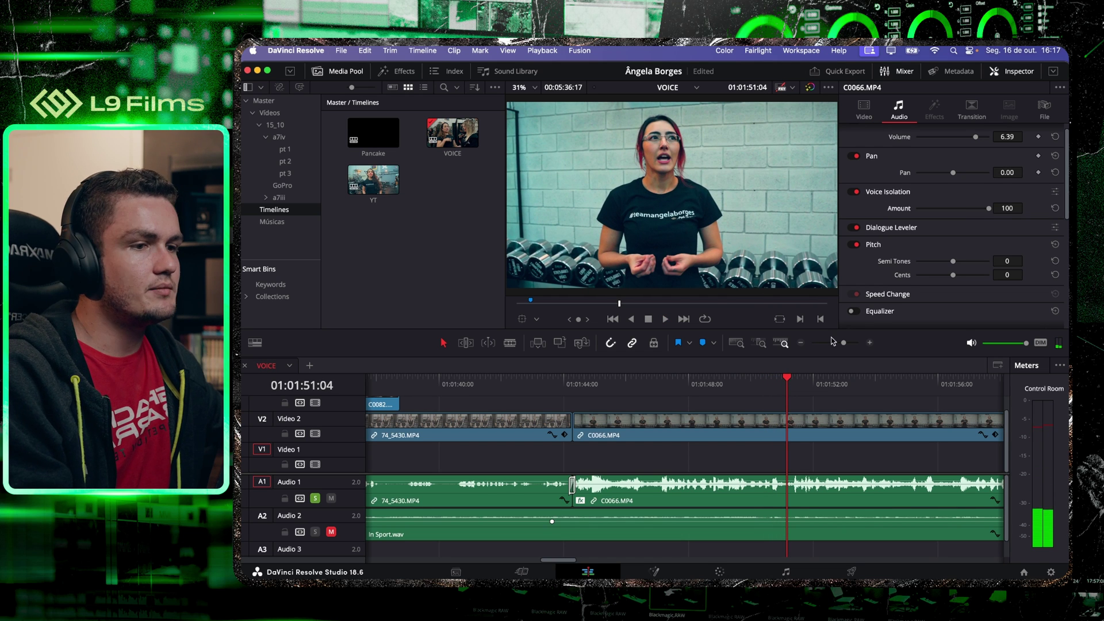
left_click(665, 388)
key("space")
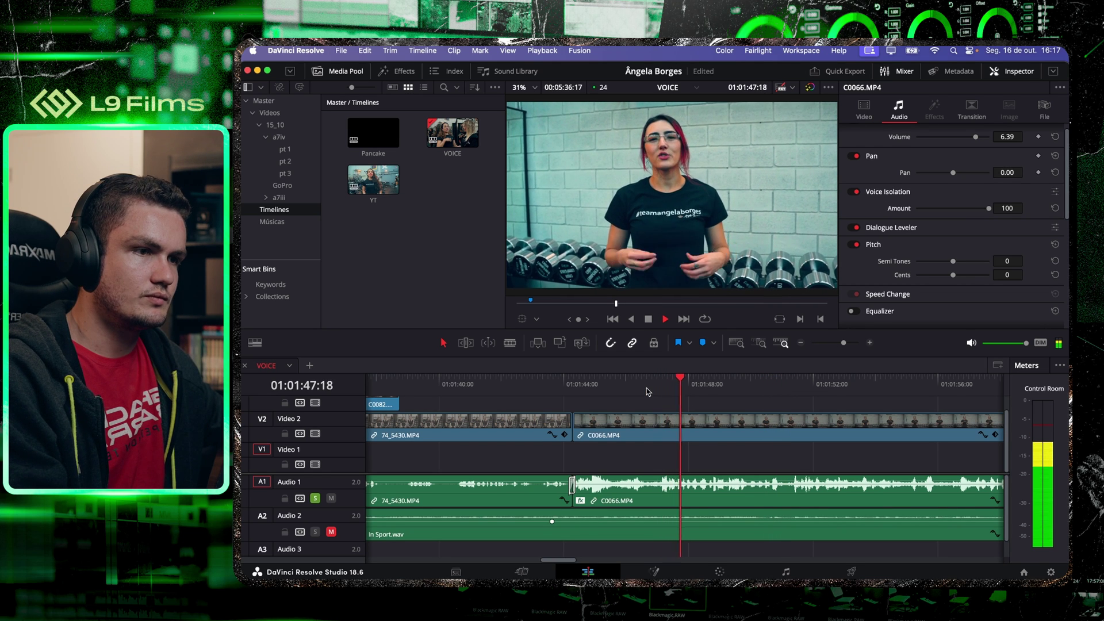
key("space")
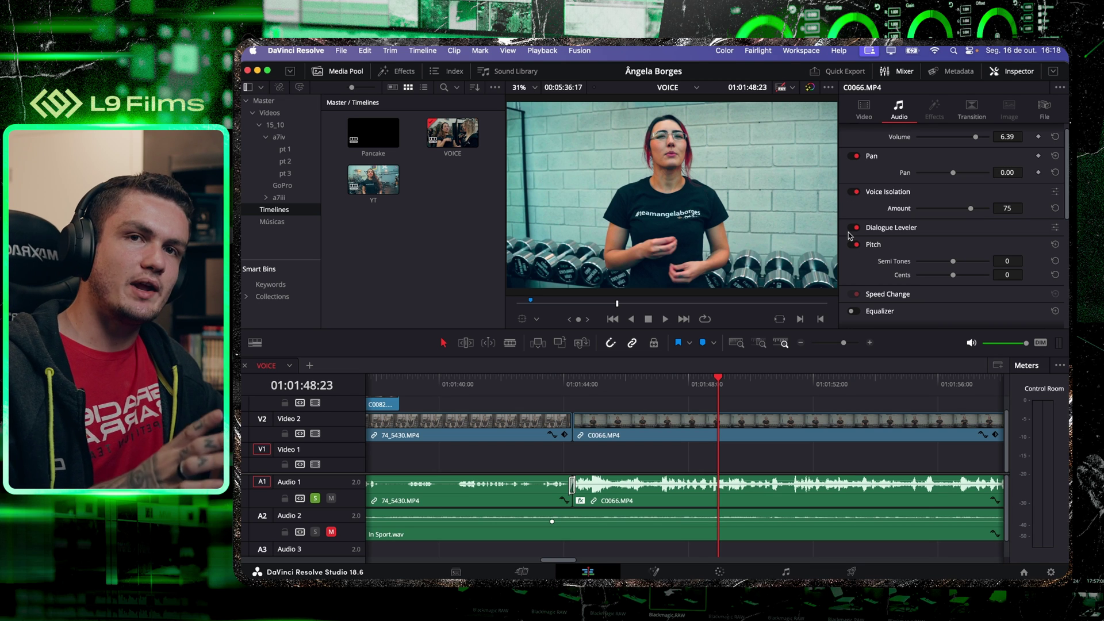
Set the Voice Isolation amount to 75, then turn Voice Isolation off on C0066.MP4 with the playhead near 01:01:46.
left_click(856, 192)
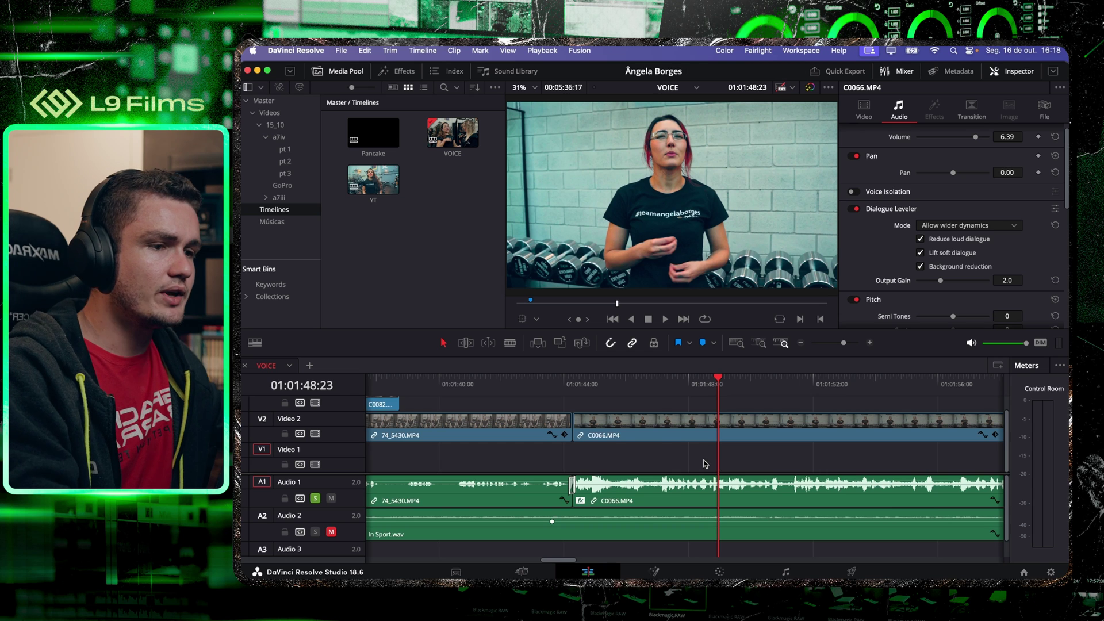
key("super+equal")
key("super+equal")
key("super+equal")
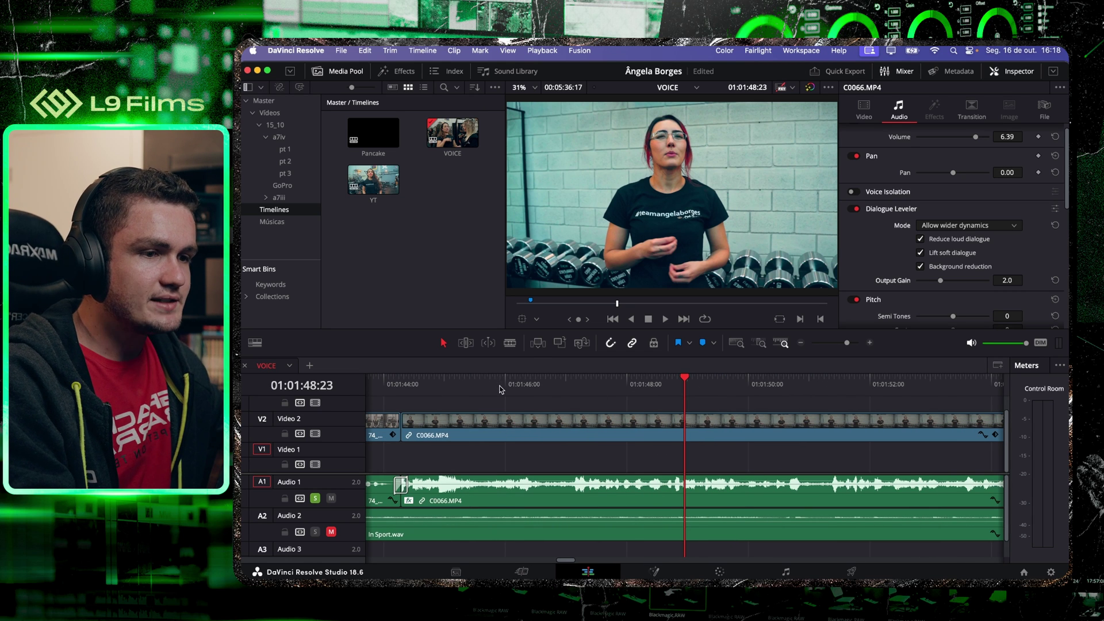
left_click(499, 389)
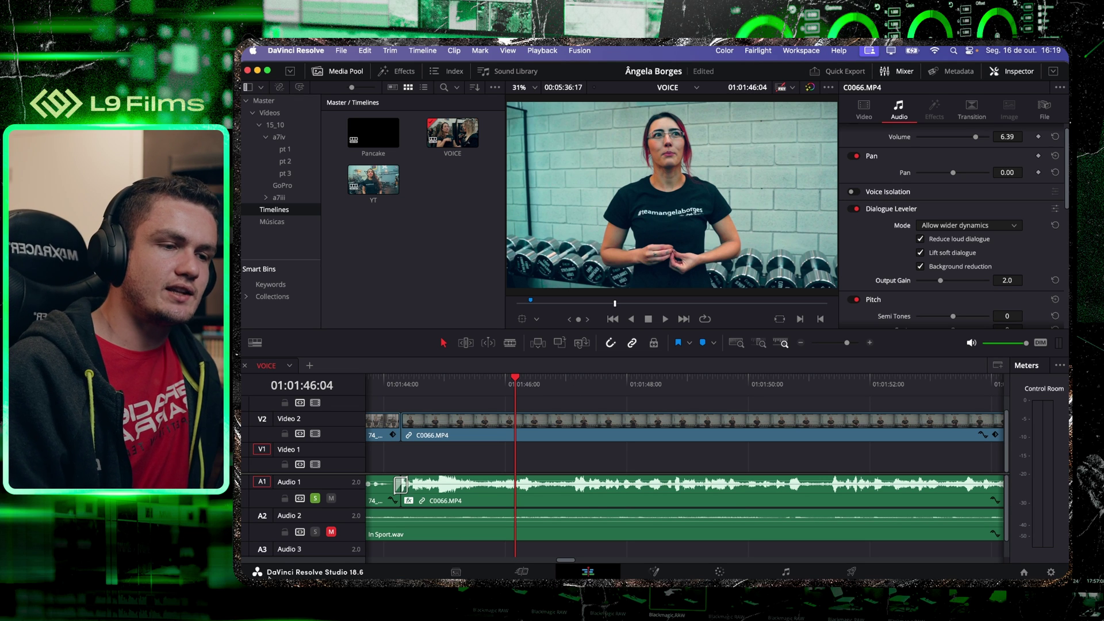
Enable the Voice Isolation and Dialogue Leveler track effects on Audio 1 in Fairlight and clear the clip selection.
left_click(563, 487)
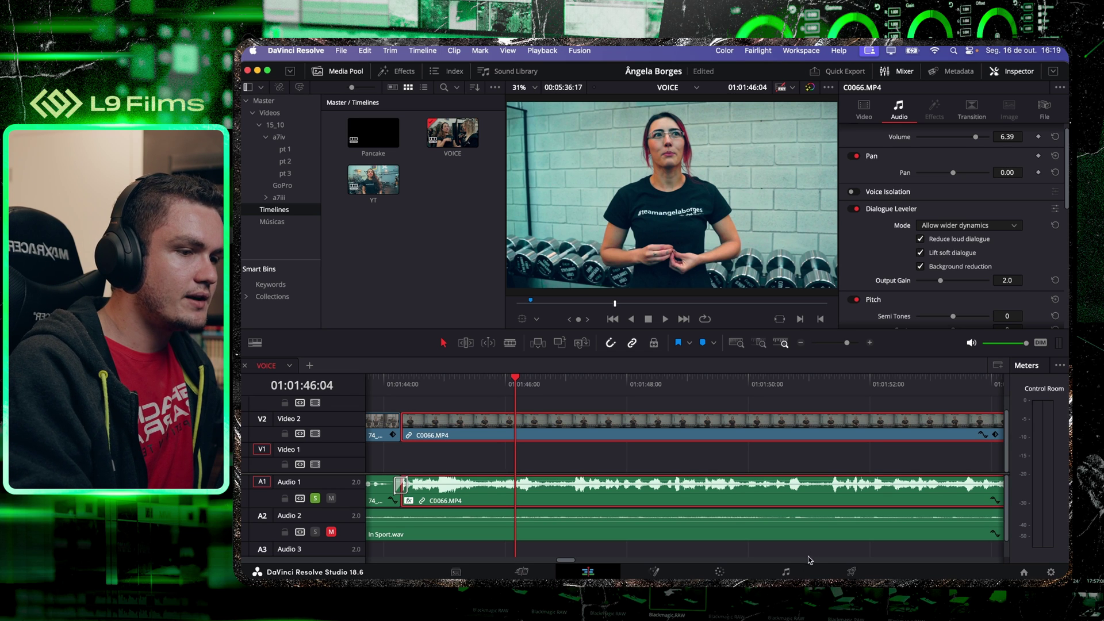
left_click(785, 571)
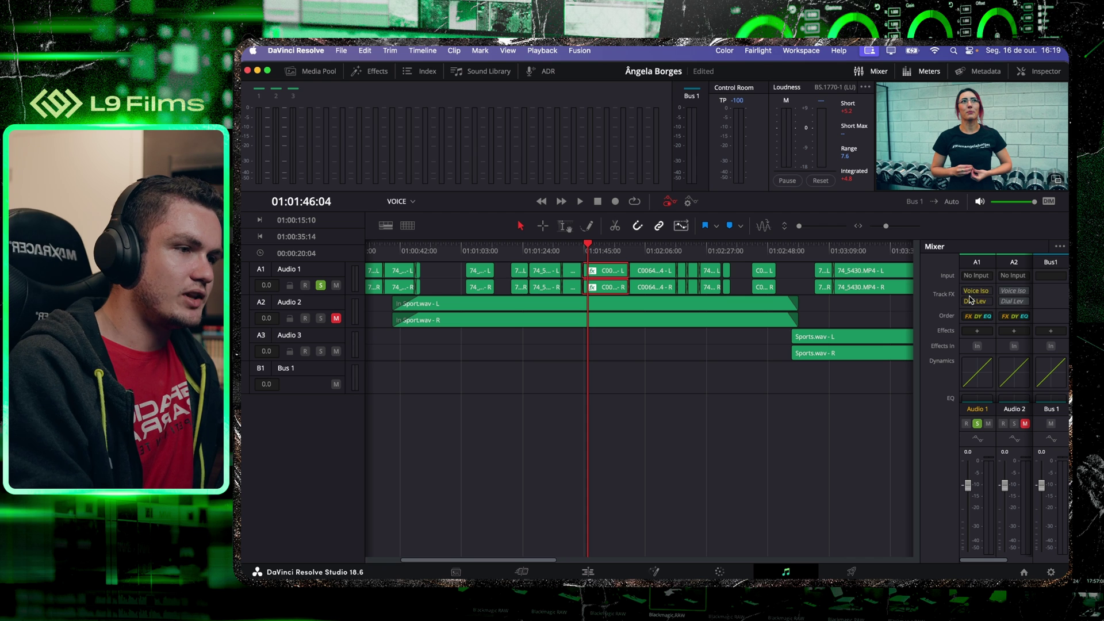
left_click(657, 427)
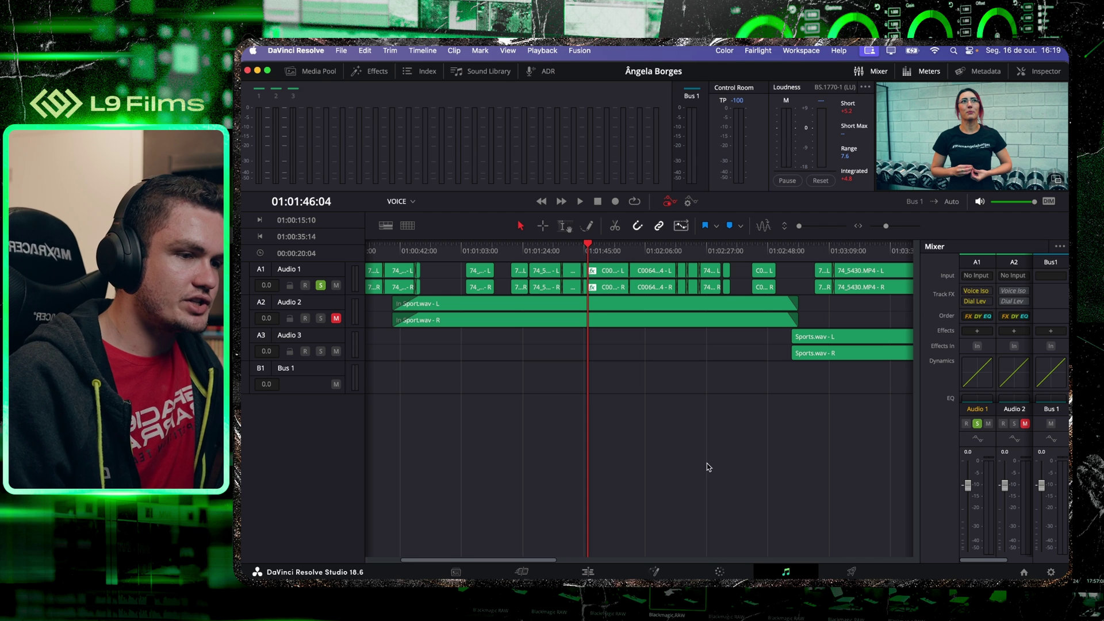